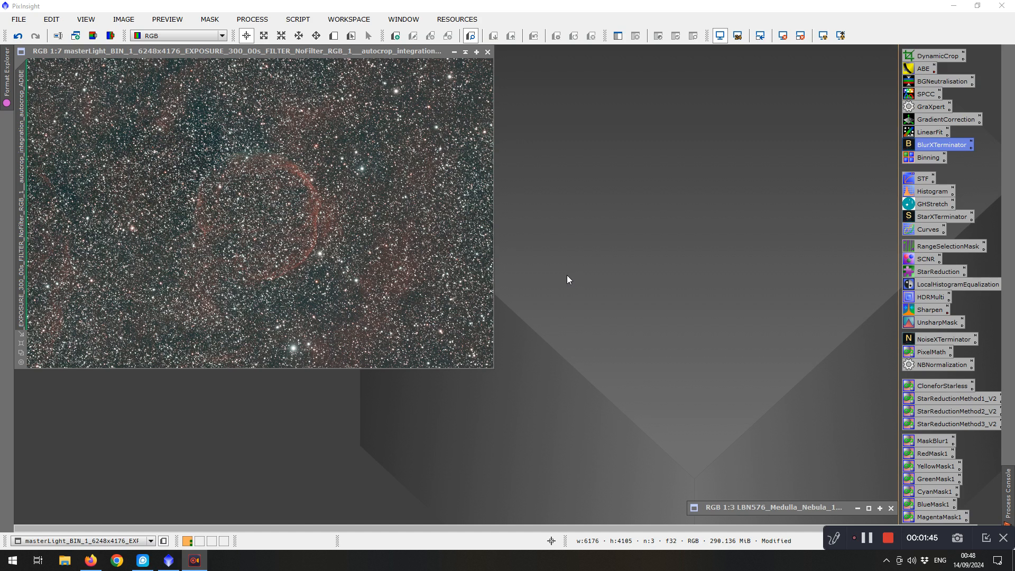
Sharpen the image with BlurXTerminator using its current settings and close the tool
left_click(293, 20)
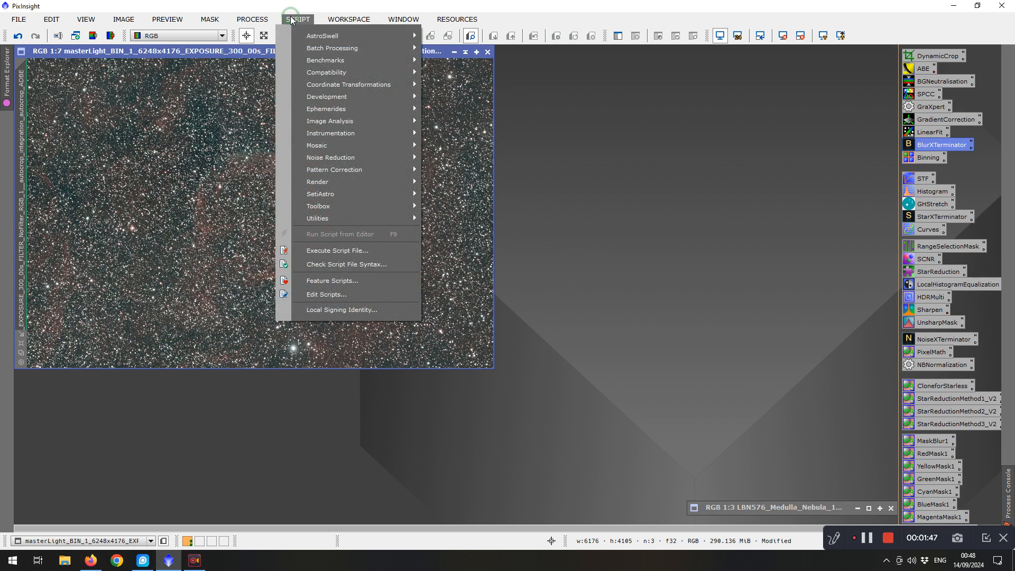
mouse_move(345, 134)
left_click(930, 147)
double_click(930, 146)
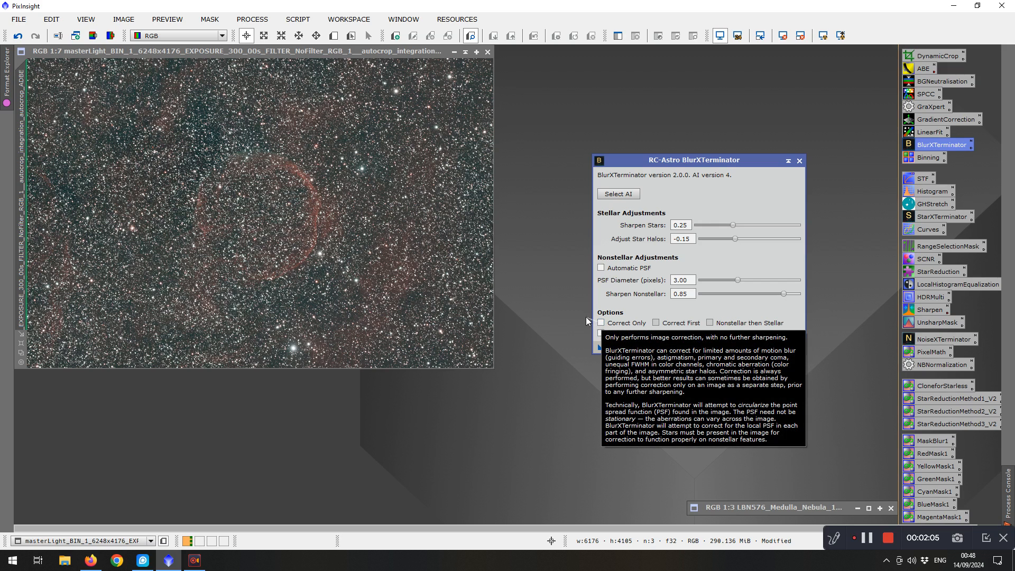
left_click(799, 160)
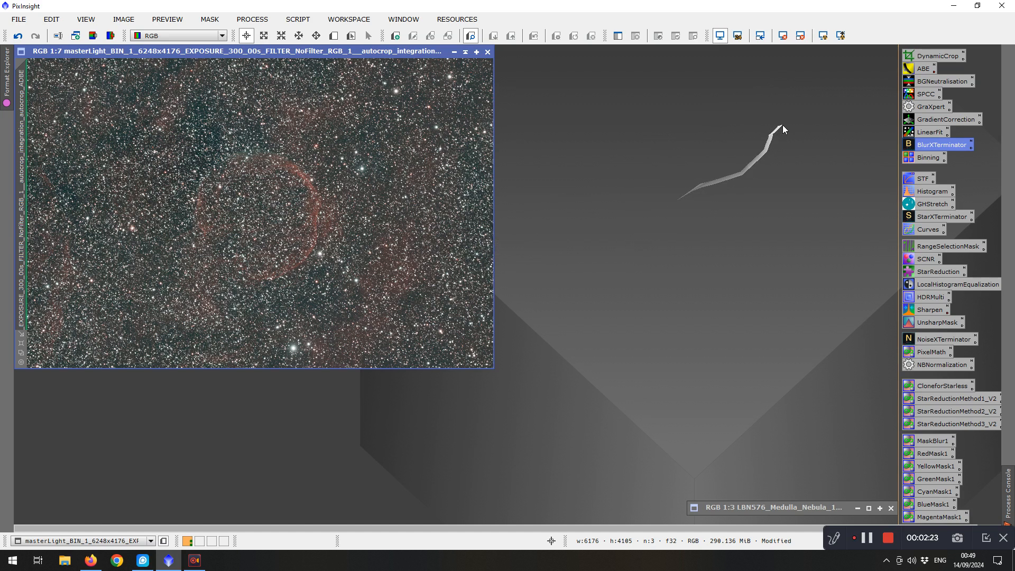
Remove the screen stretch and apply a HistogramTransformation stretch with midtones 0.02025316, checking it in a real-time preview
left_click(786, 41)
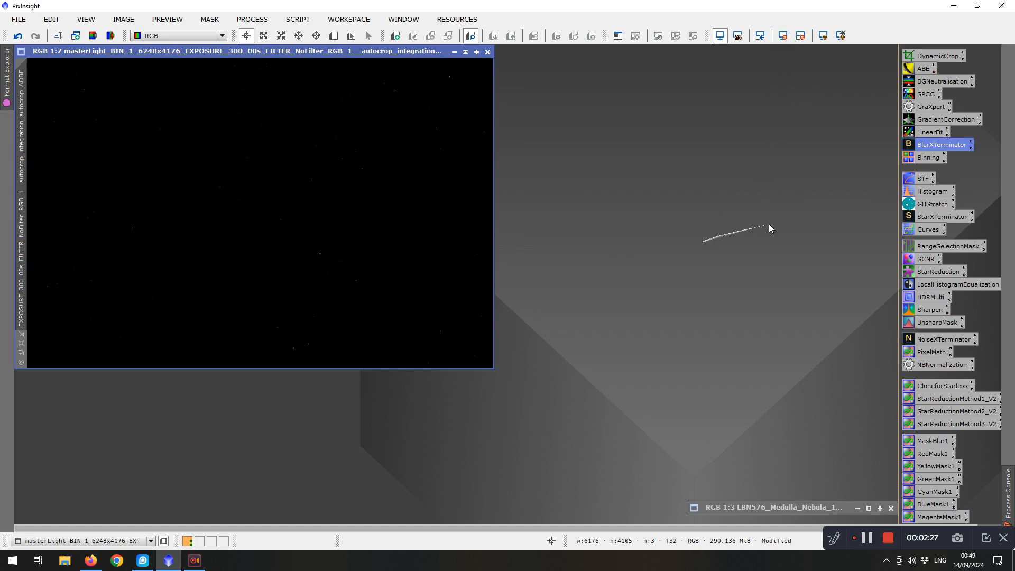
double_click(925, 191)
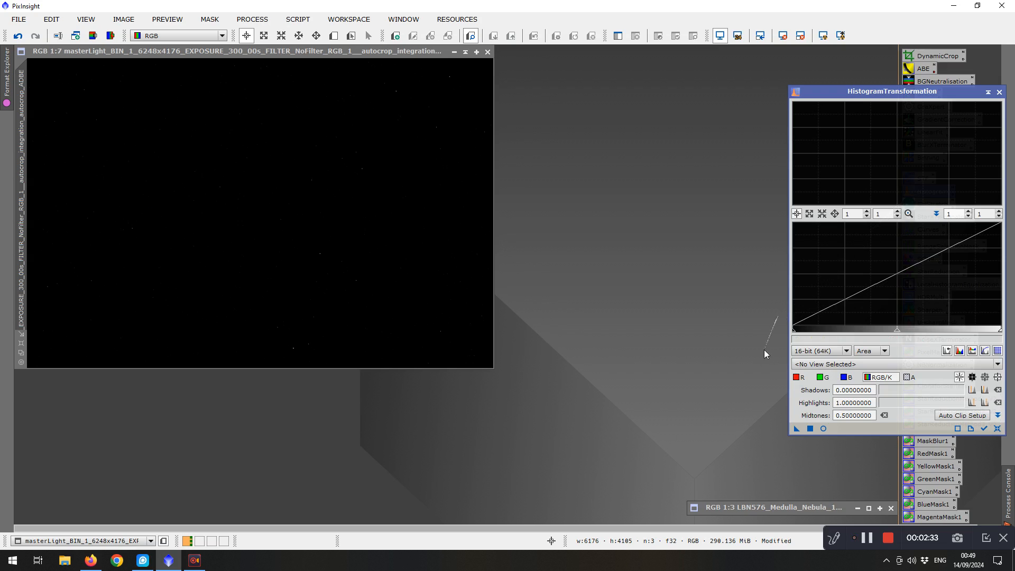
left_click(823, 429)
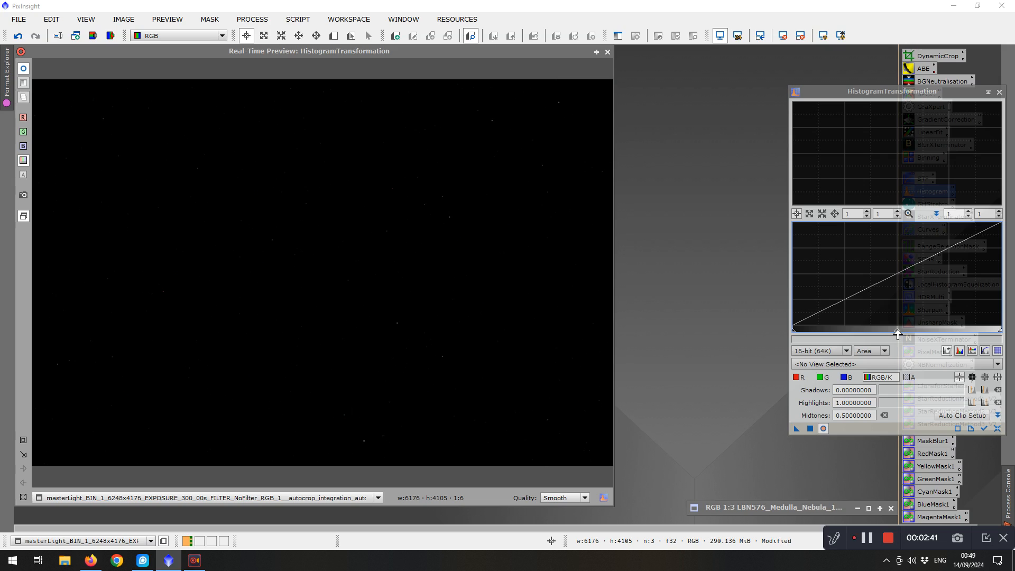
left_click_drag(898, 334, 797, 327)
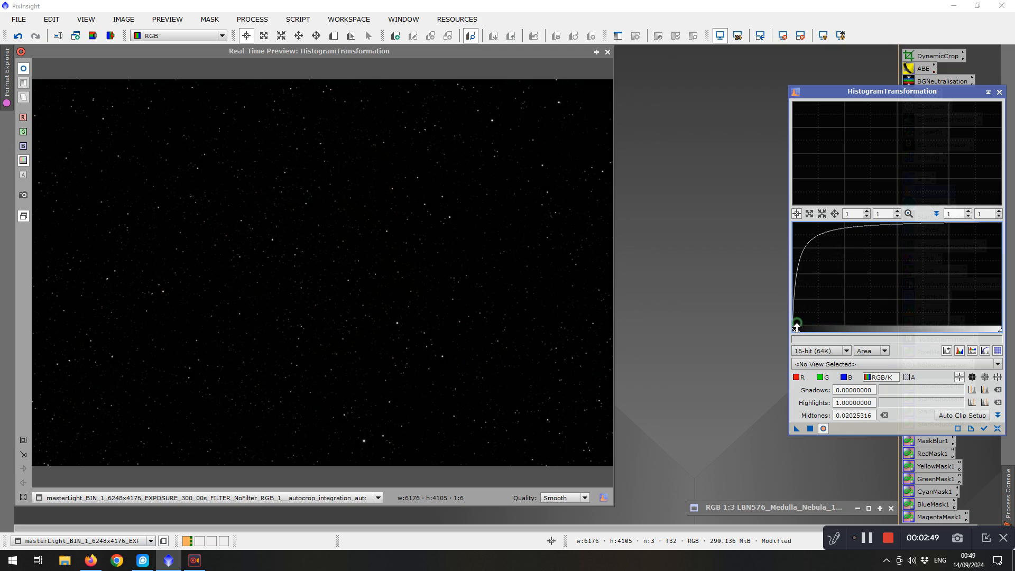
left_click(810, 428)
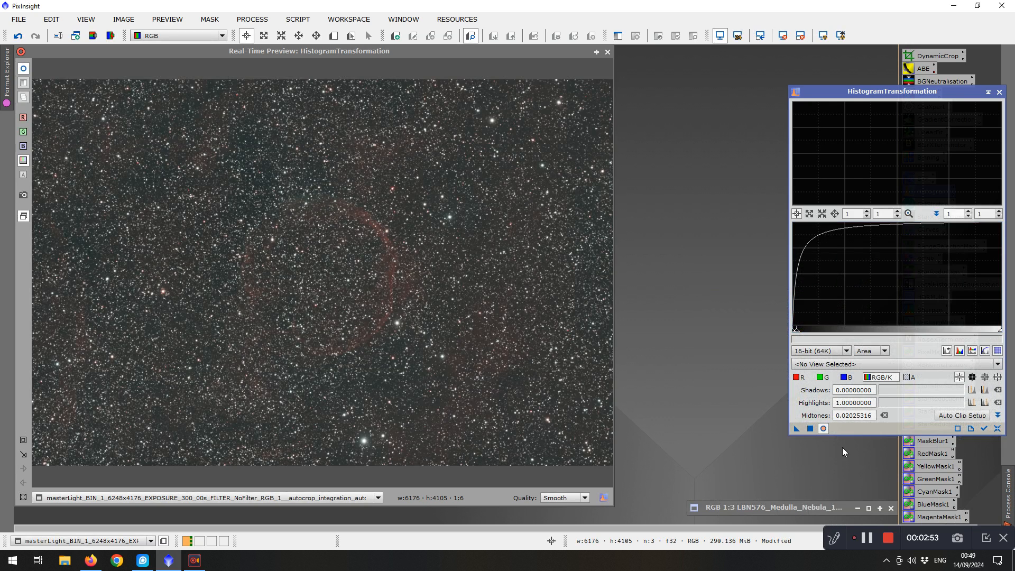
Reset the histogram, pick the masterLight image as its view, and apply a further midtones stretch of 0.08101266
left_click(997, 428)
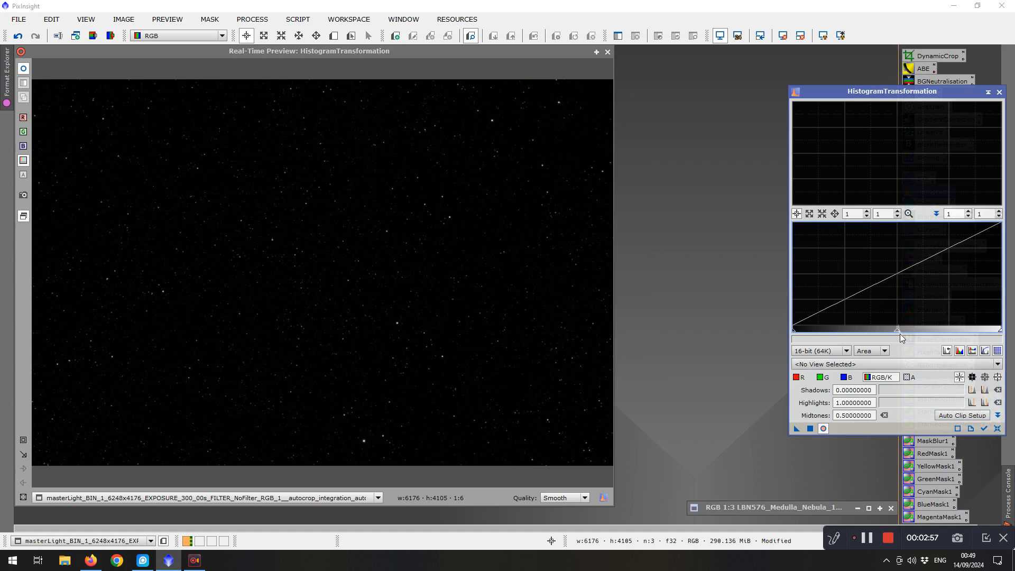
left_click(863, 363)
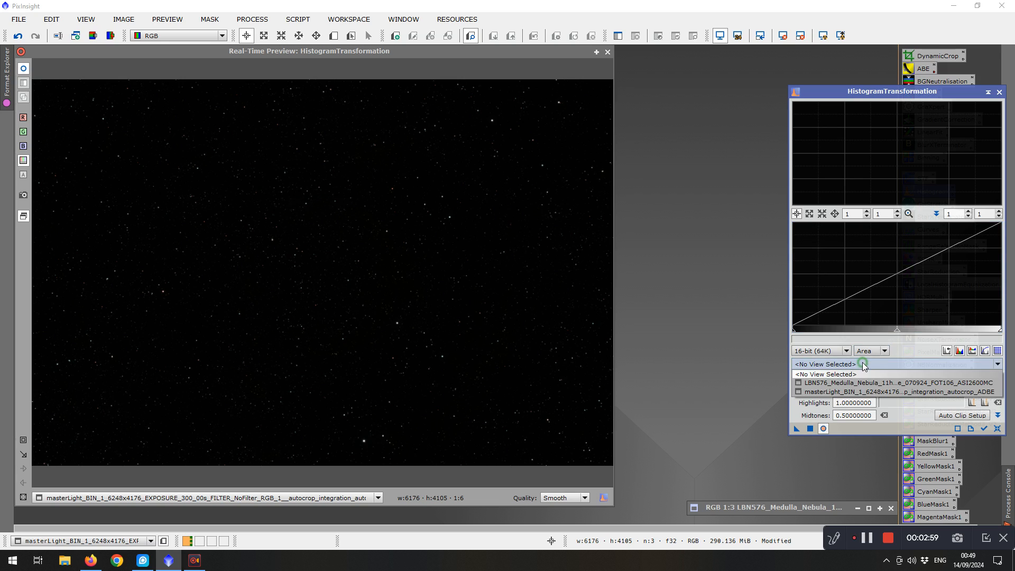
left_click(840, 392)
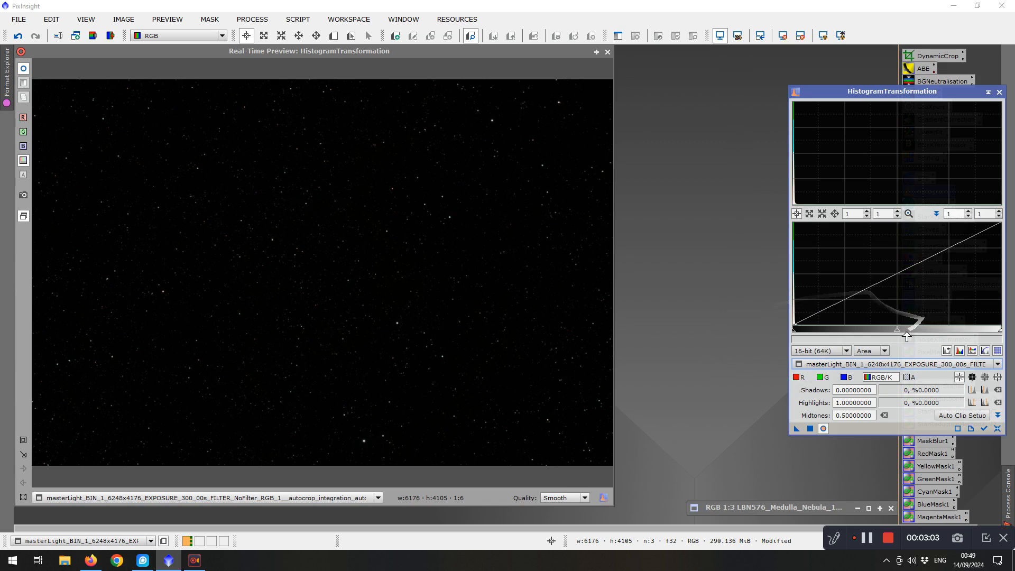
left_click_drag(900, 332, 807, 335)
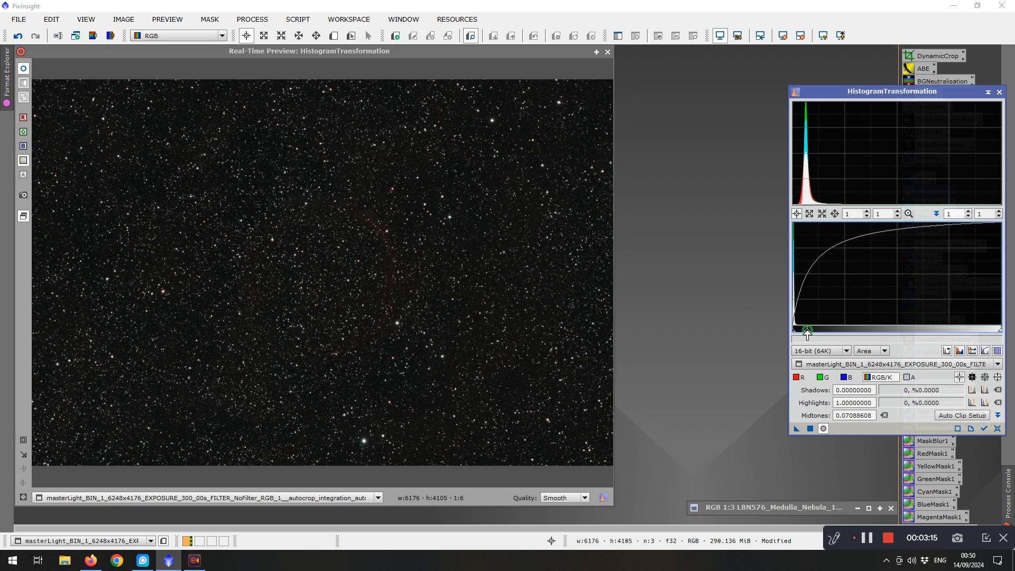
left_click_drag(807, 334, 807, 334)
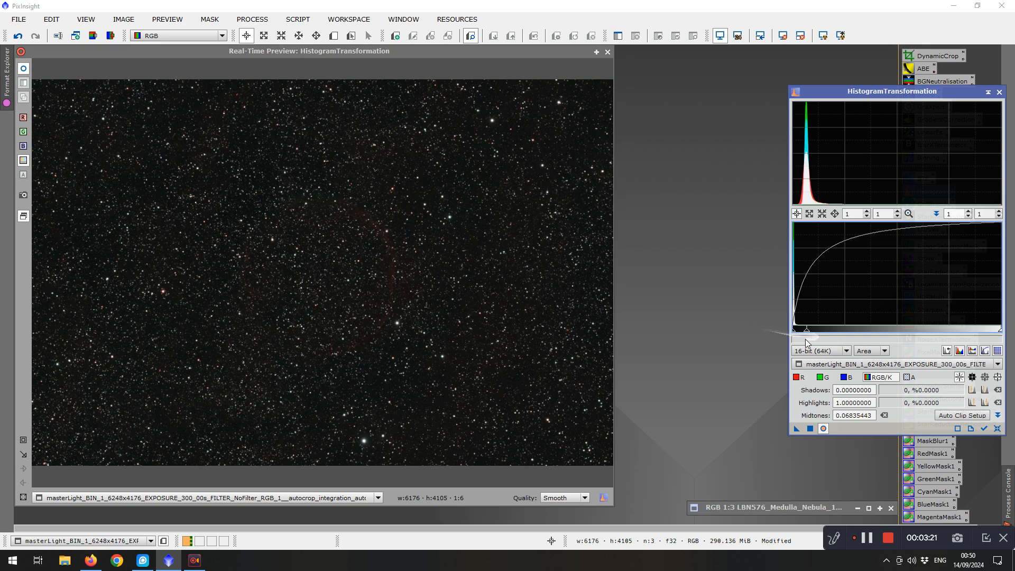
left_click_drag(806, 333, 798, 332)
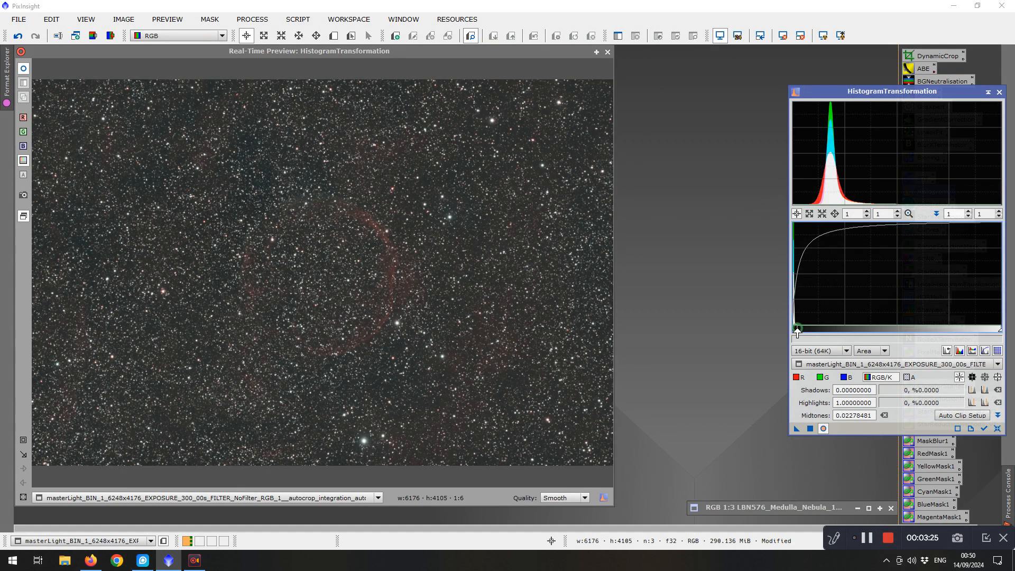
left_click_drag(797, 332, 807, 334)
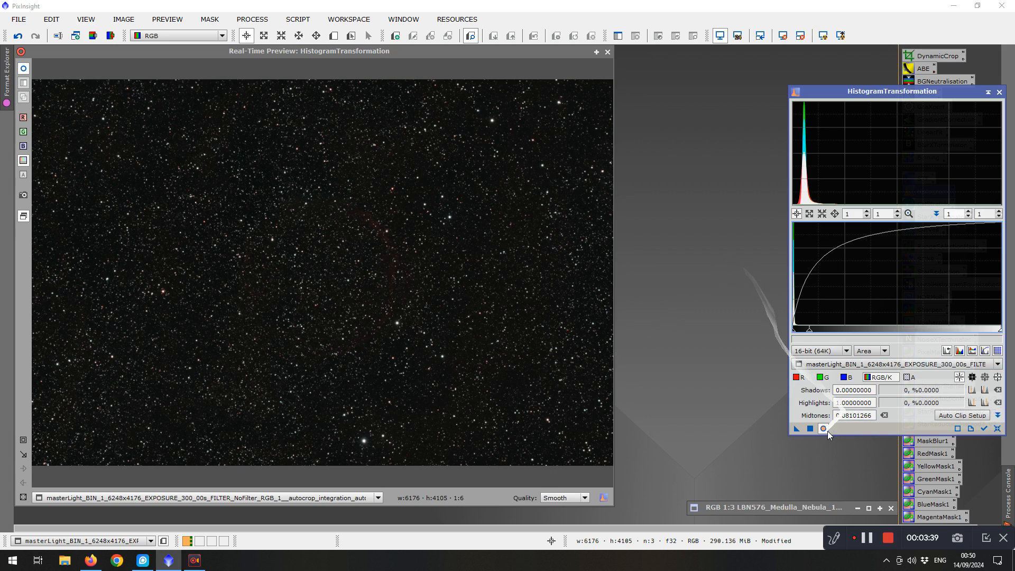
left_click(810, 430)
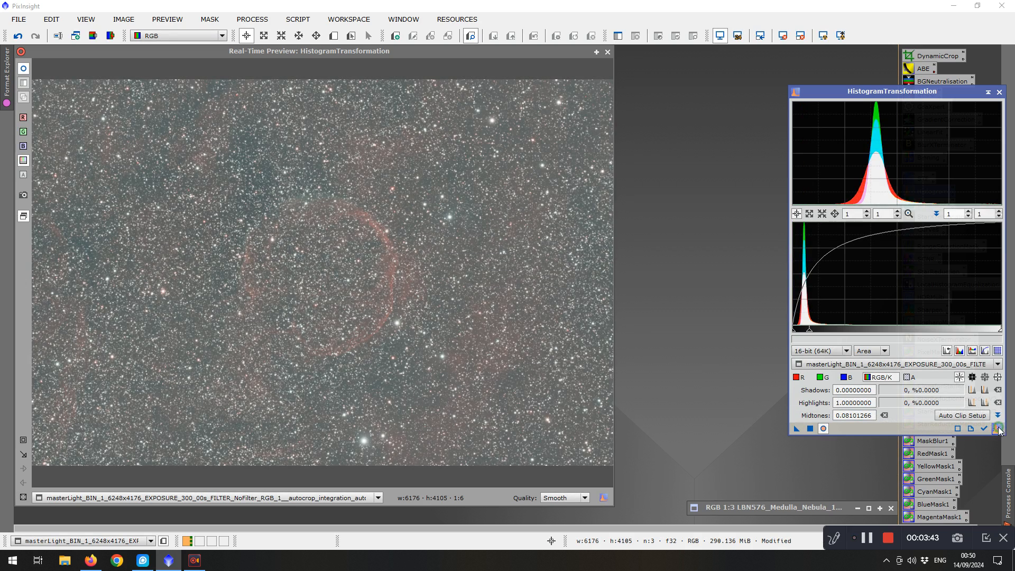
Reset HistogramTransformation, then close its real-time preview and the tool
left_click(998, 429)
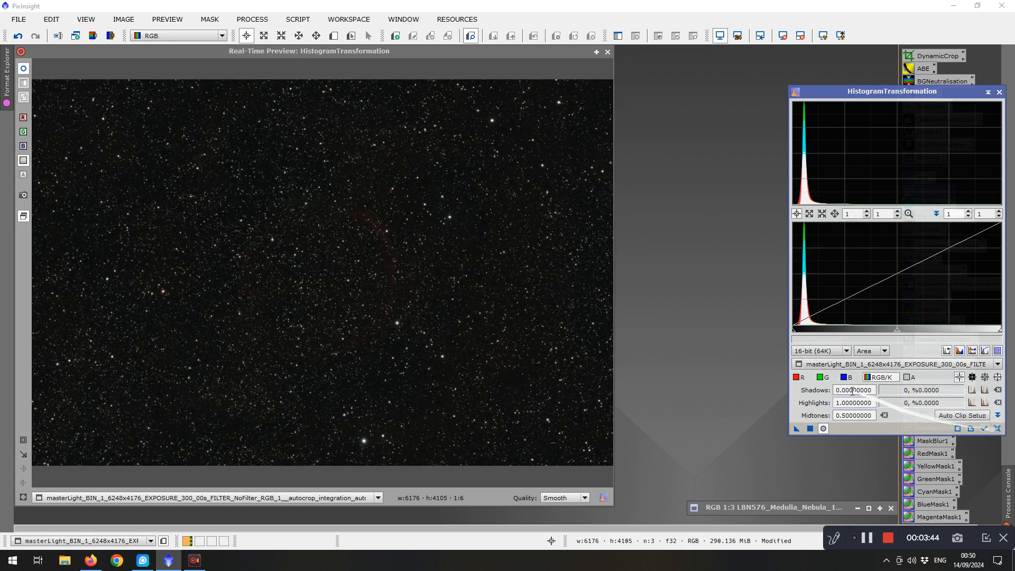
left_click(607, 52)
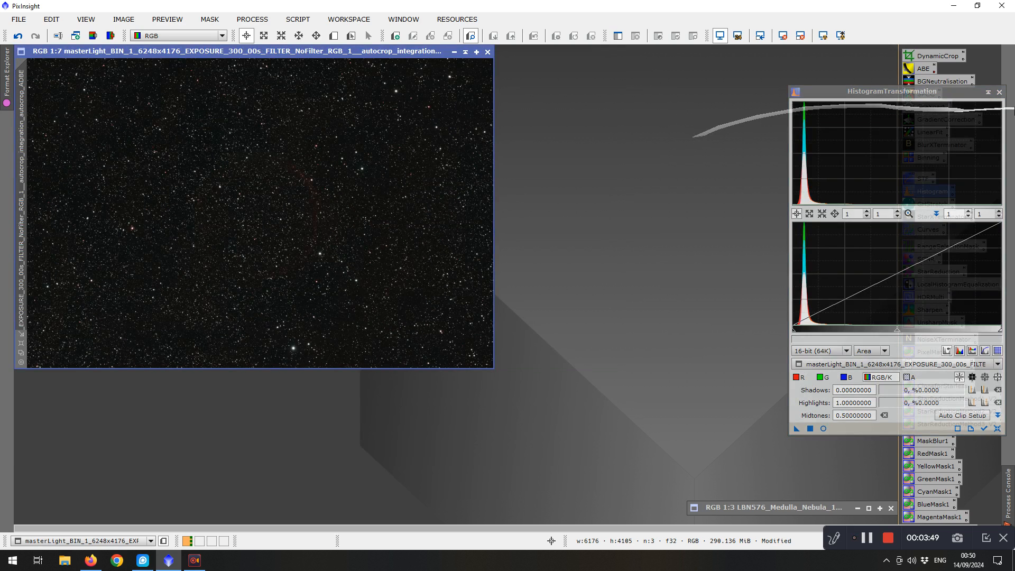
left_click(1000, 92)
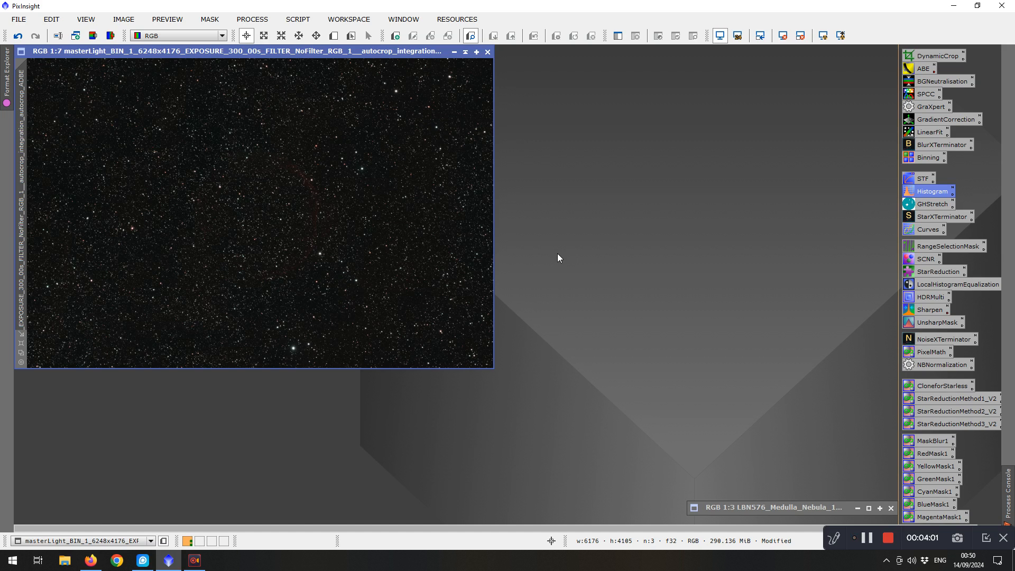
Remove the stars with StarXTerminator, generating a separate star image, and close the tool
double_click(917, 218)
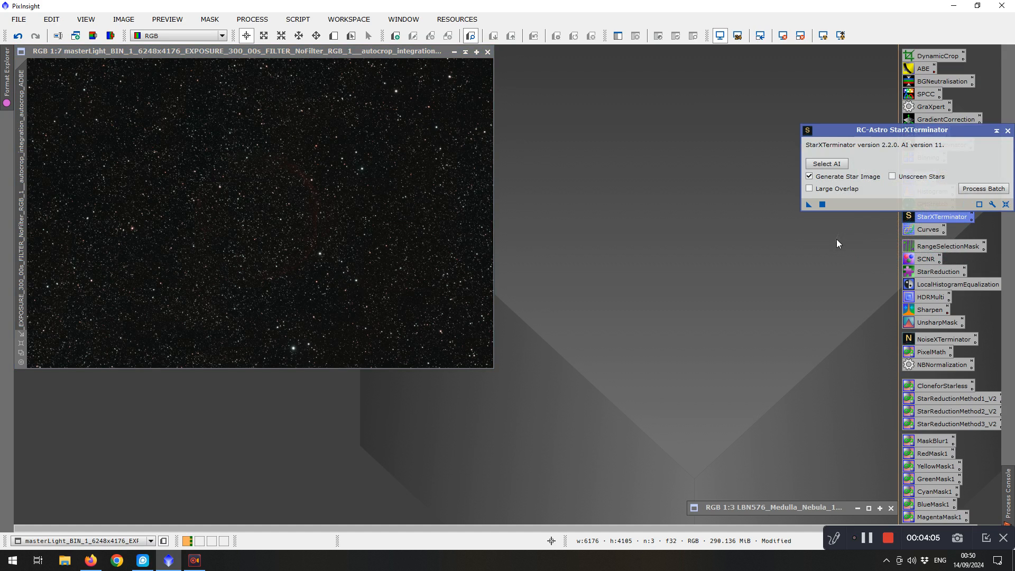
left_click(822, 205)
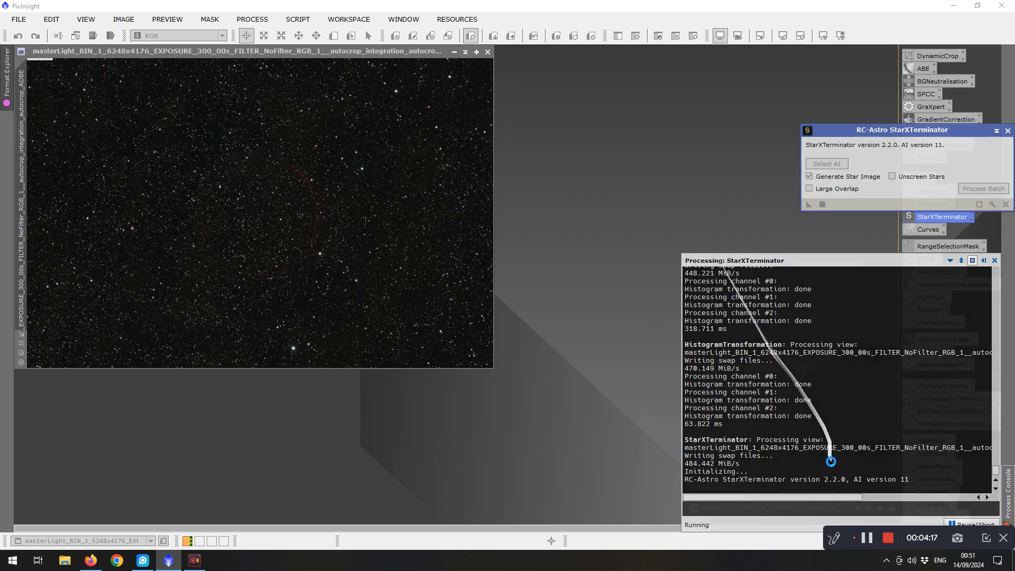
left_click(867, 539)
left_click(867, 539)
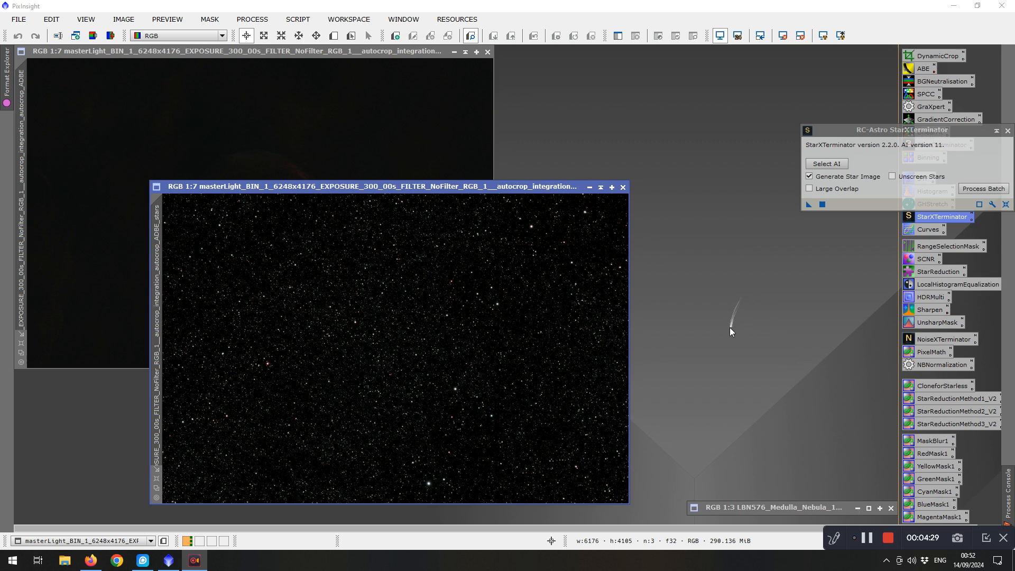
left_click(1008, 130)
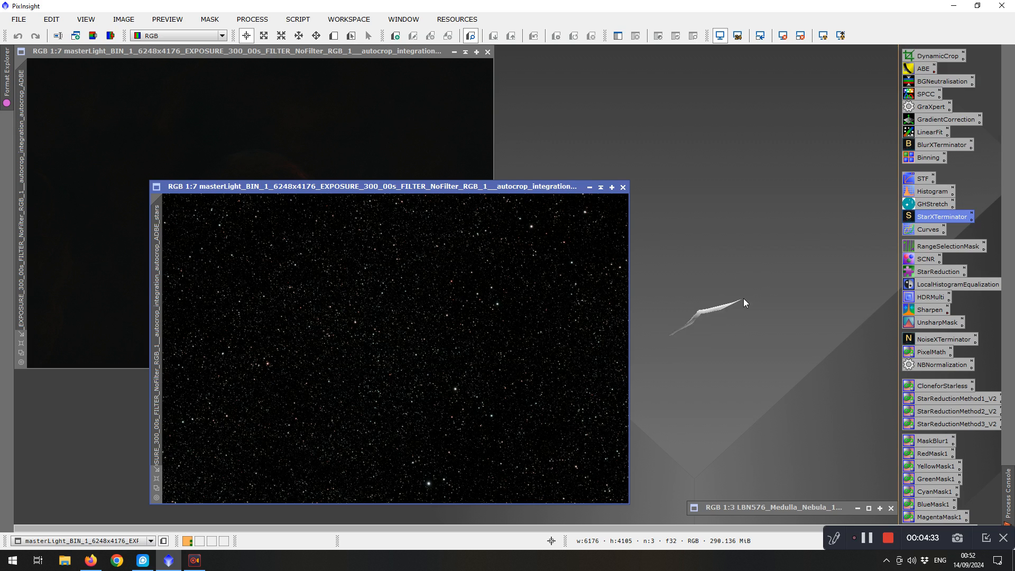
Brighten the star image with a Curves point at input 0.34109 and output 0.55297, then close the preview
double_click(912, 231)
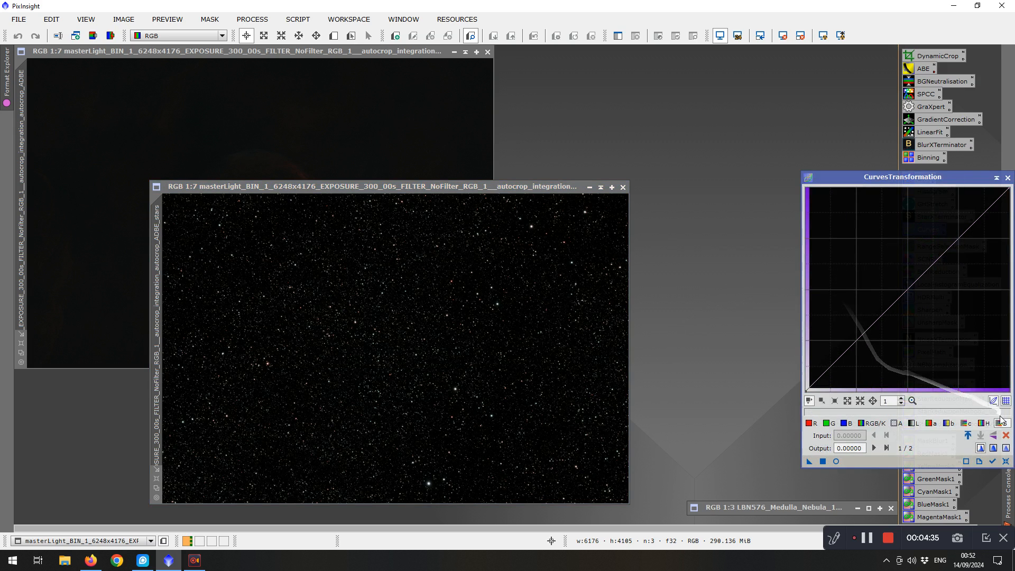
left_click(1004, 427)
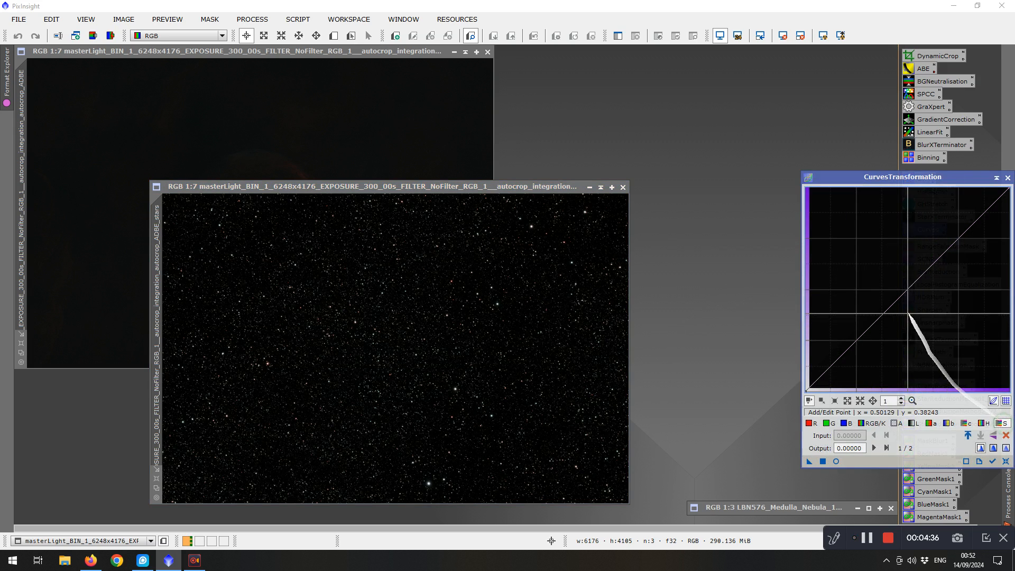
left_click(836, 461)
left_click_drag(906, 288, 875, 278)
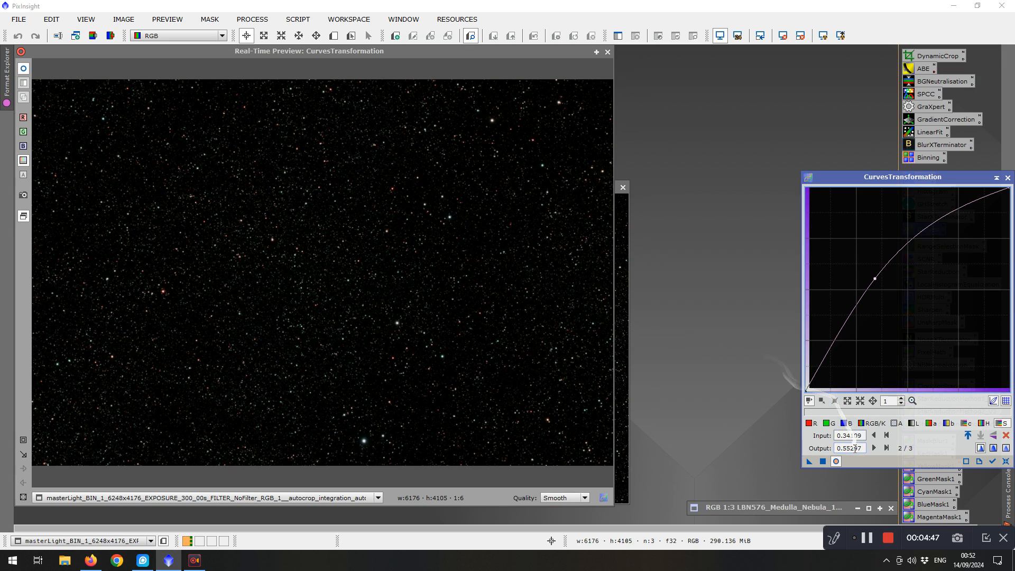
left_click(822, 461)
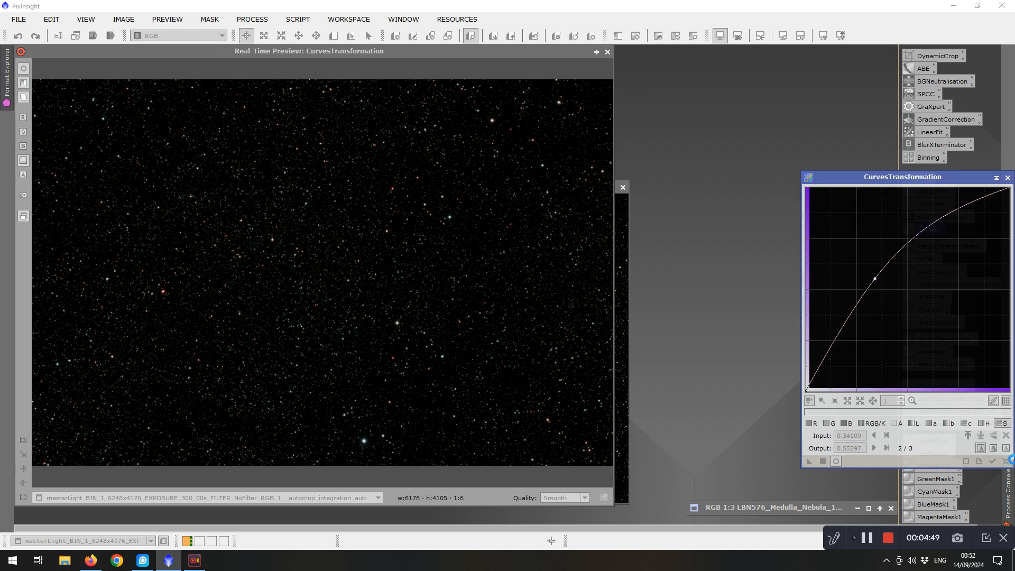
left_click(1006, 461)
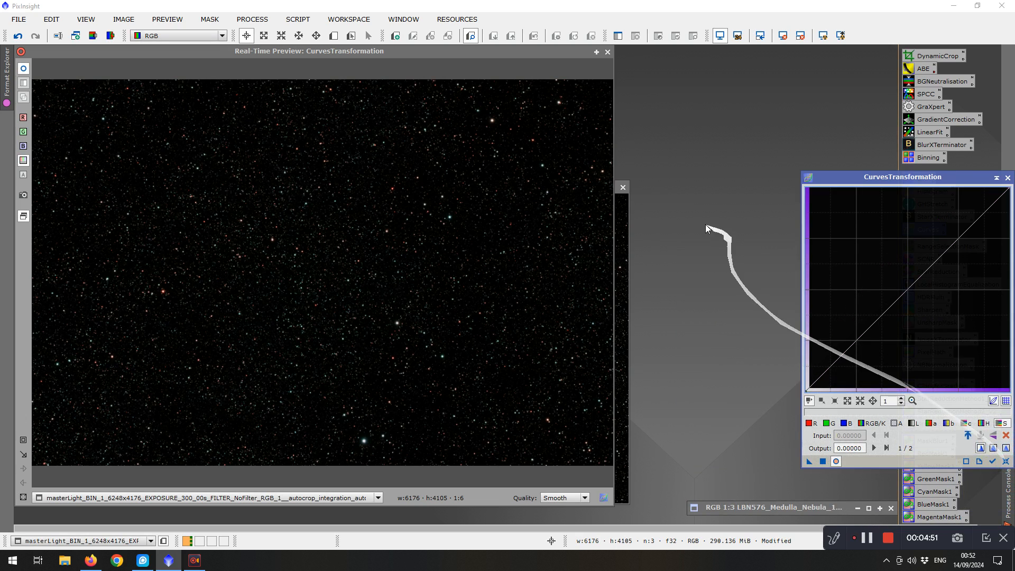
left_click(608, 52)
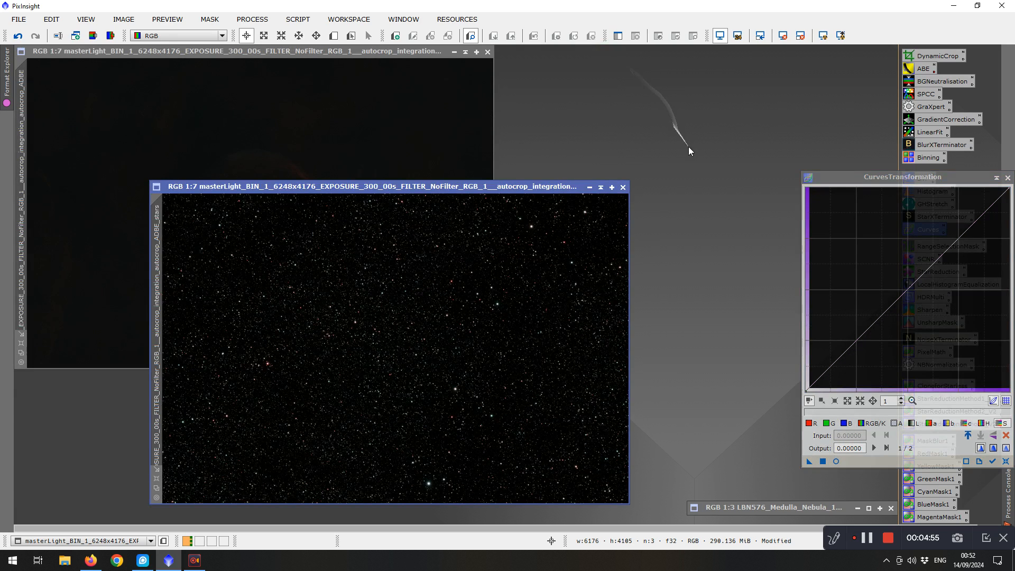
Minimize the star image, move it to the upper corner of the workspace, and close Curves
left_click(601, 187)
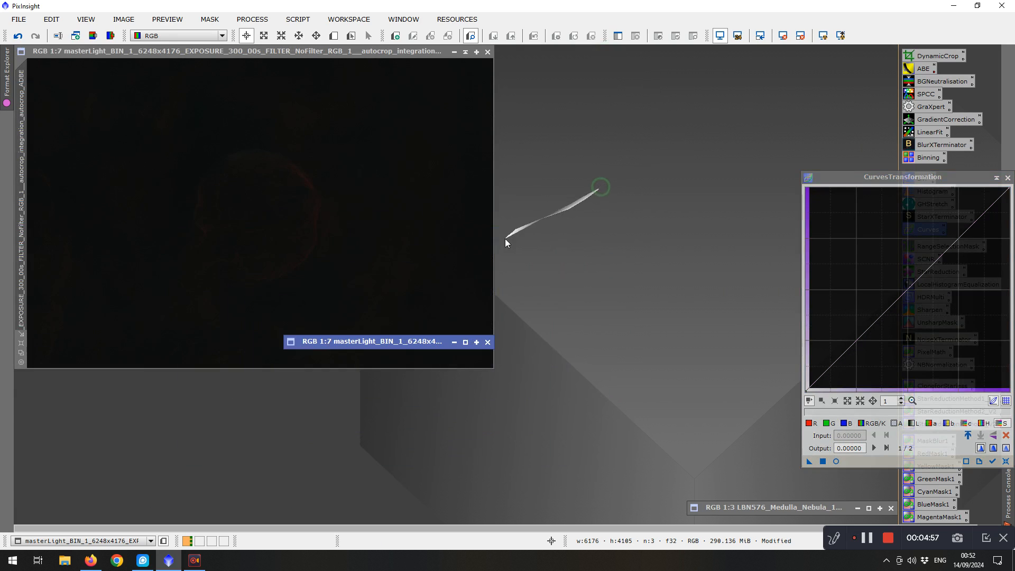
left_click_drag(515, 268, 791, 62)
left_click(1008, 177)
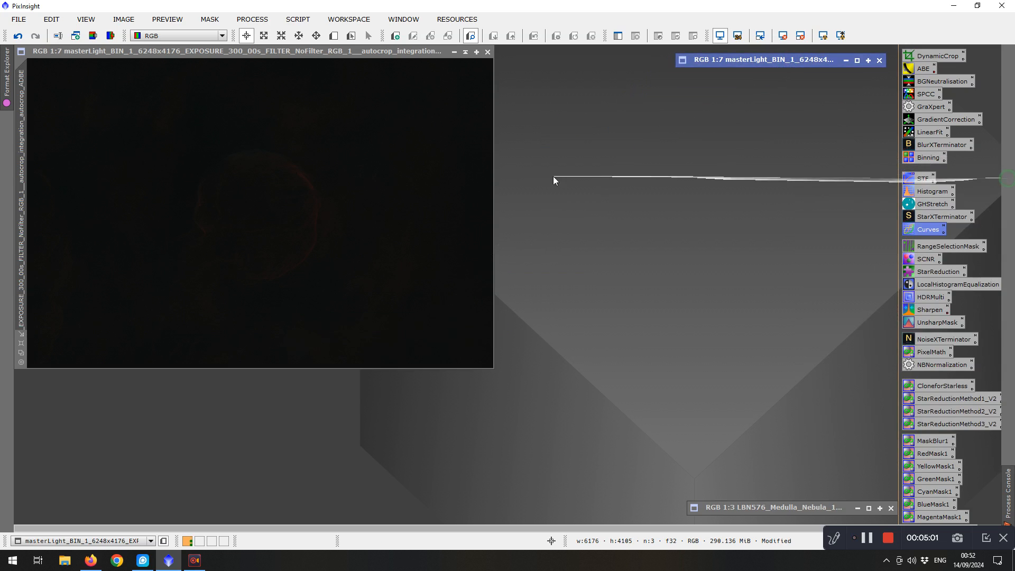
left_click(308, 51)
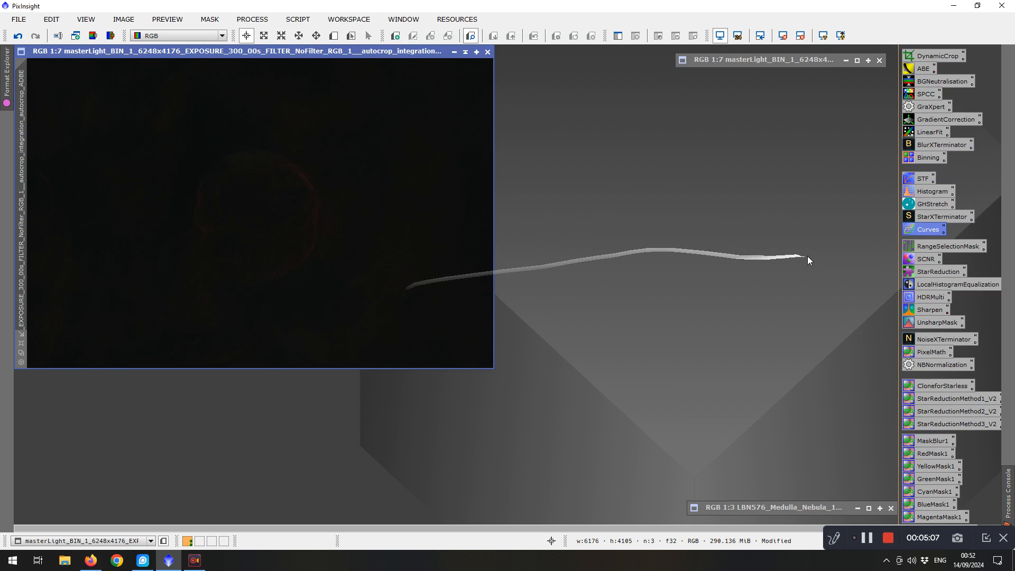
double_click(928, 196)
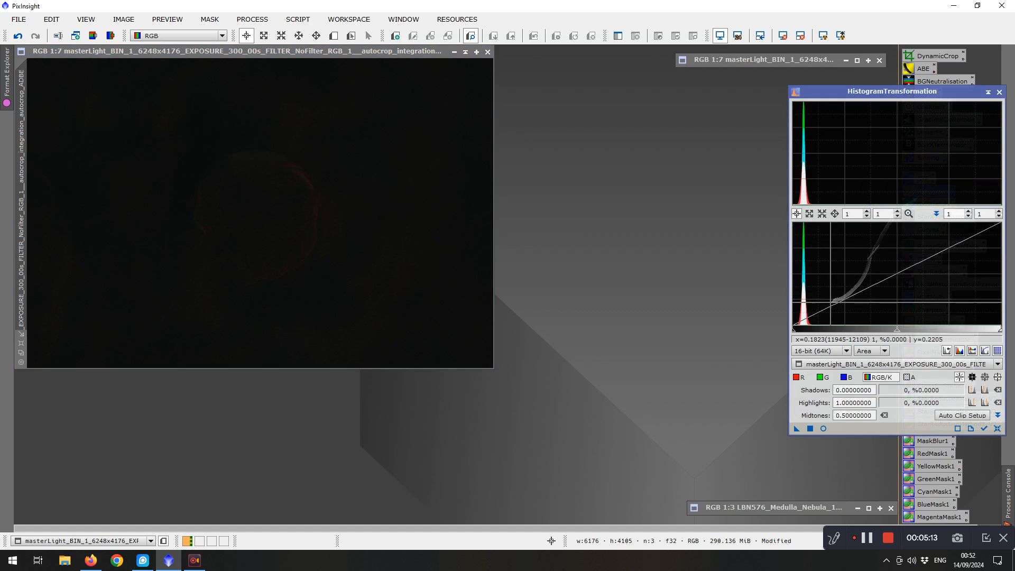
left_click(819, 365)
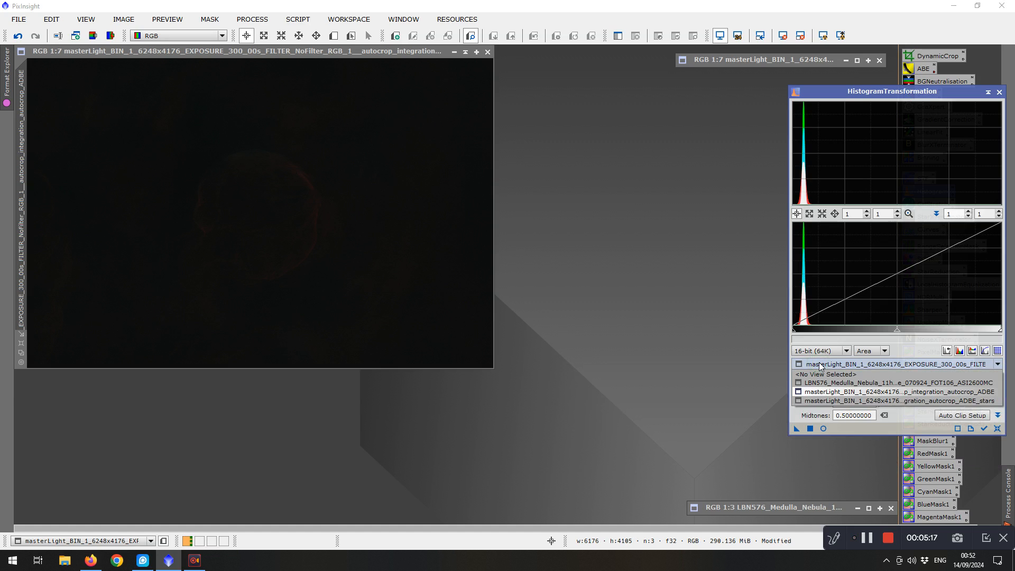
left_click(819, 362)
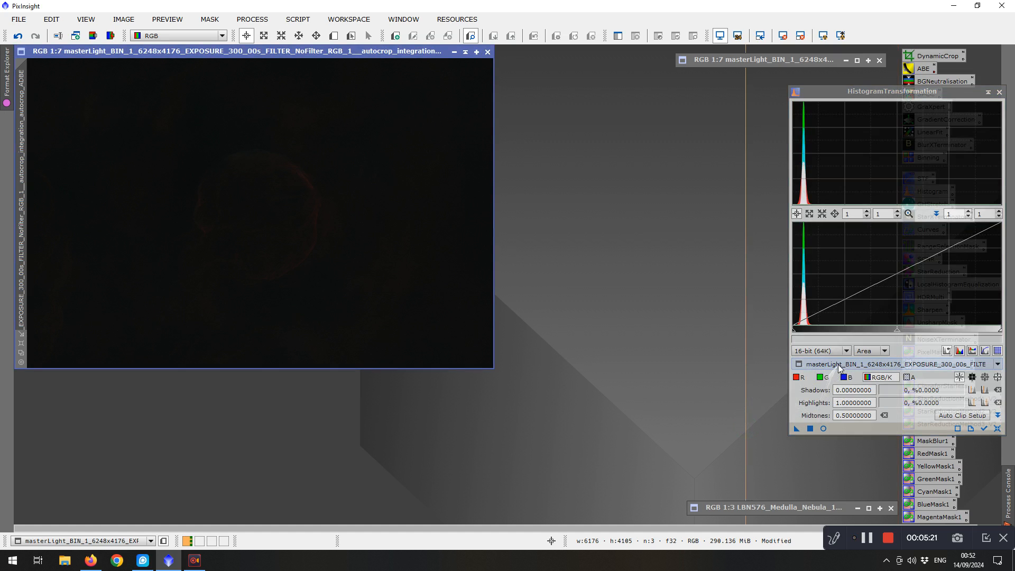
mouse_move(834, 369)
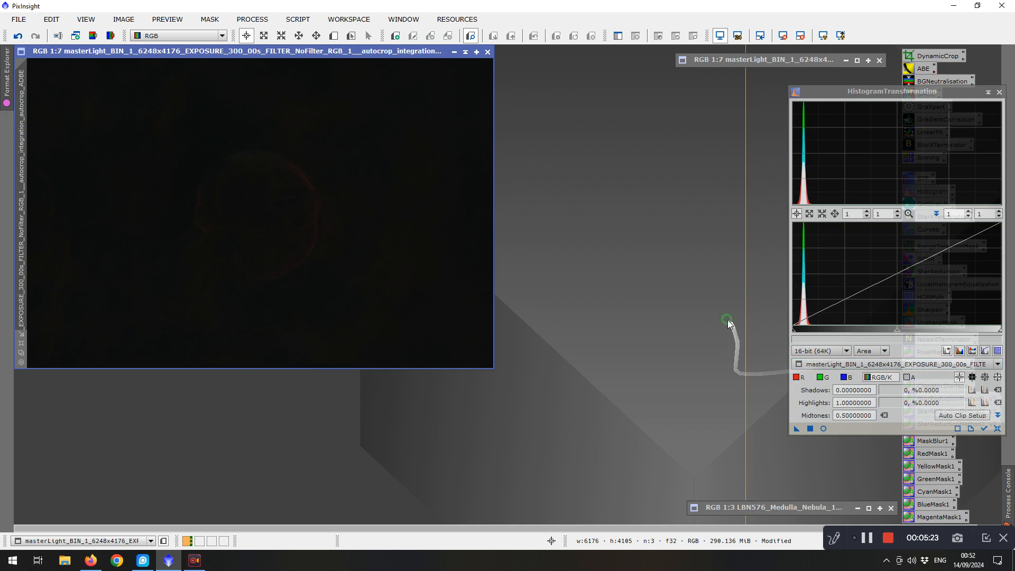
left_click(824, 428)
left_click_drag(899, 334, 822, 335)
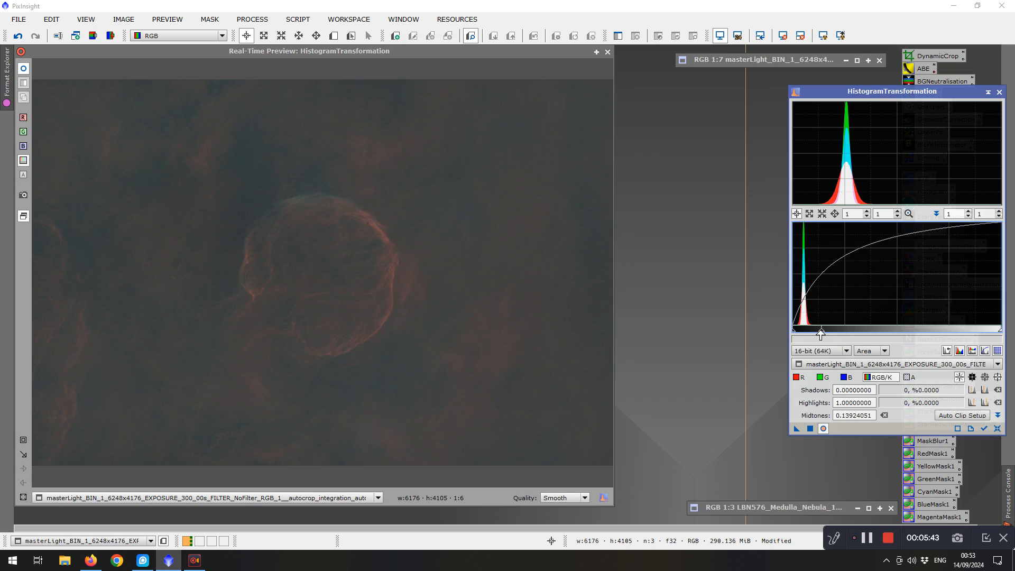
left_click_drag(821, 334, 845, 334)
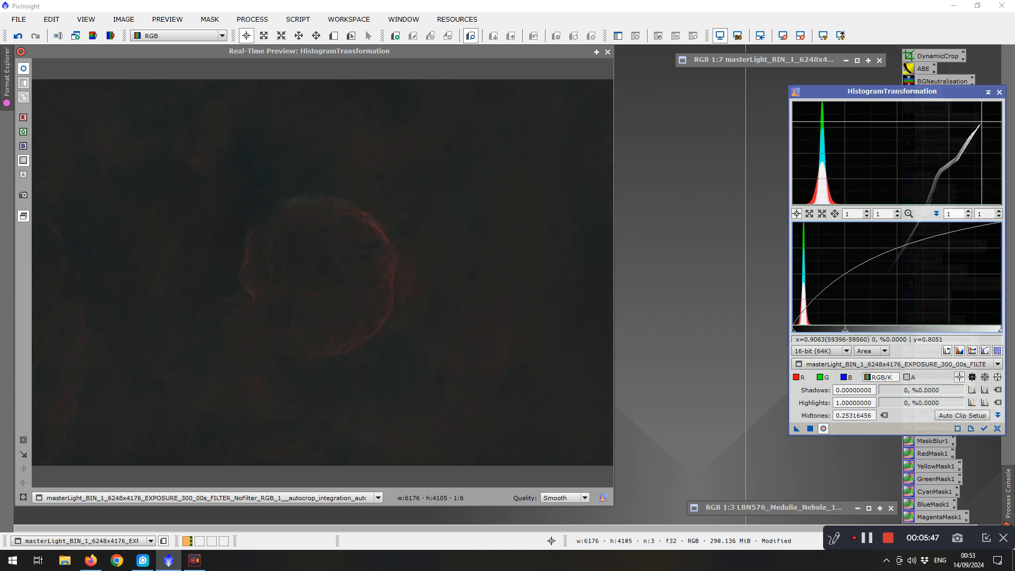
left_click(1000, 92)
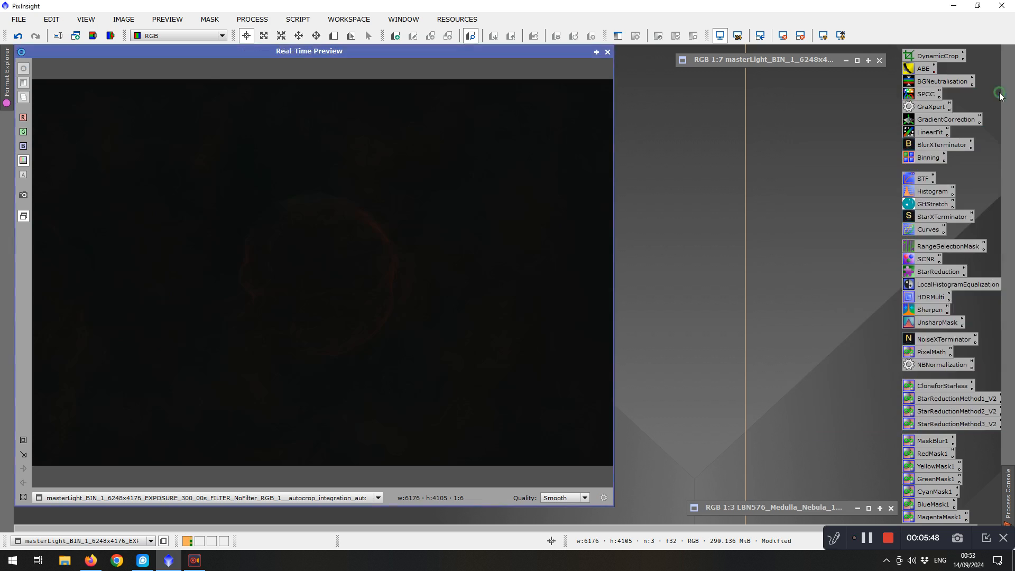
left_click(607, 52)
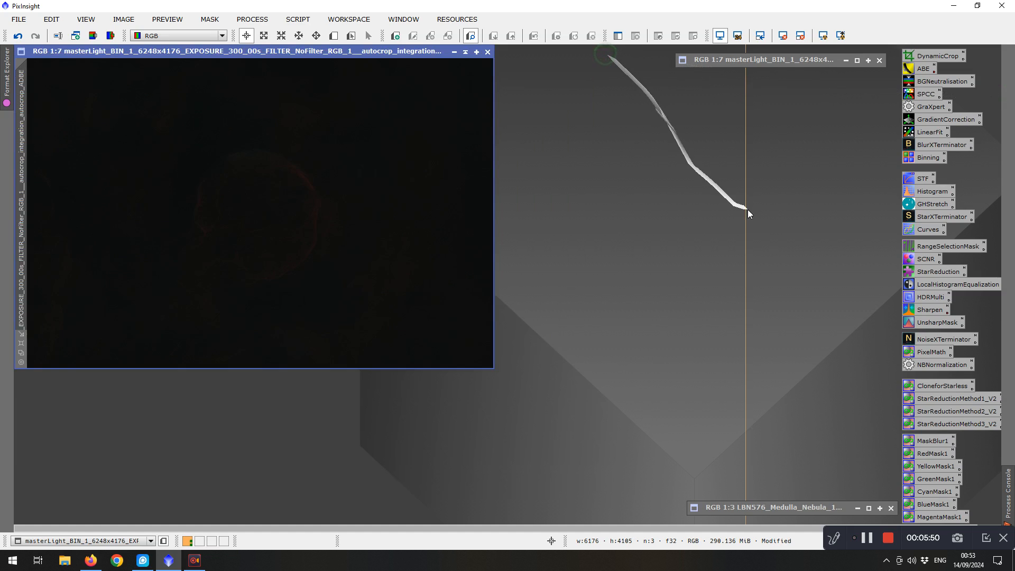
Stretch the starless image with GeneralizedHyperbolicStretch using symmetry point 0.052104, stretch factor 1.000, local intensity 3.890, protect highlights 0.470, then reset
double_click(926, 206)
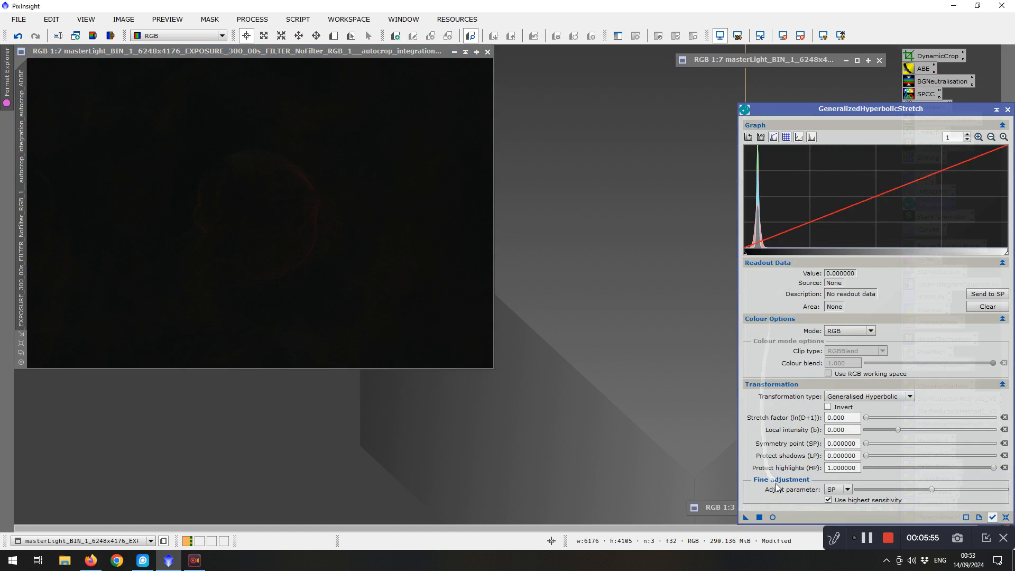
left_click(773, 518)
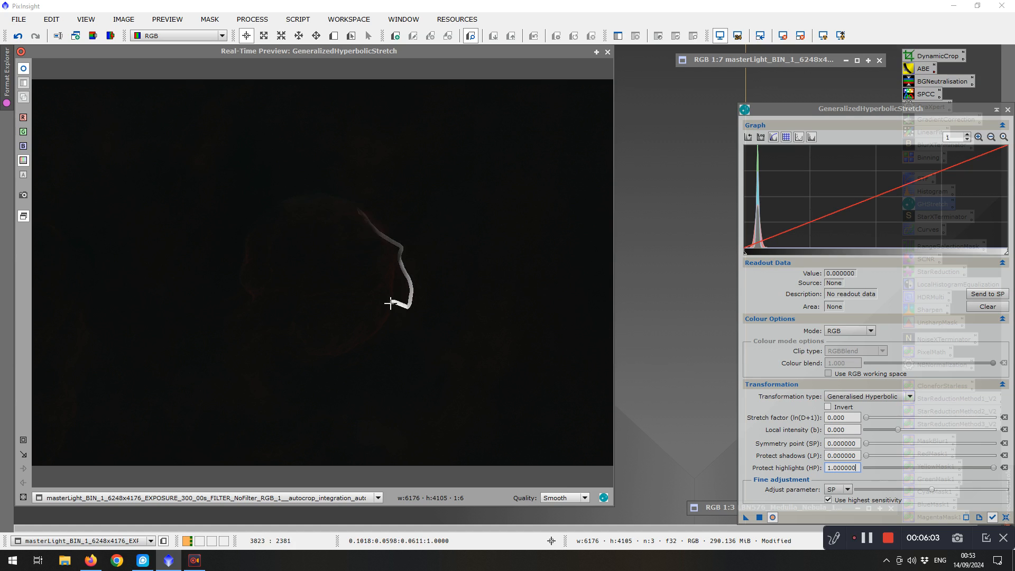
left_click(379, 229)
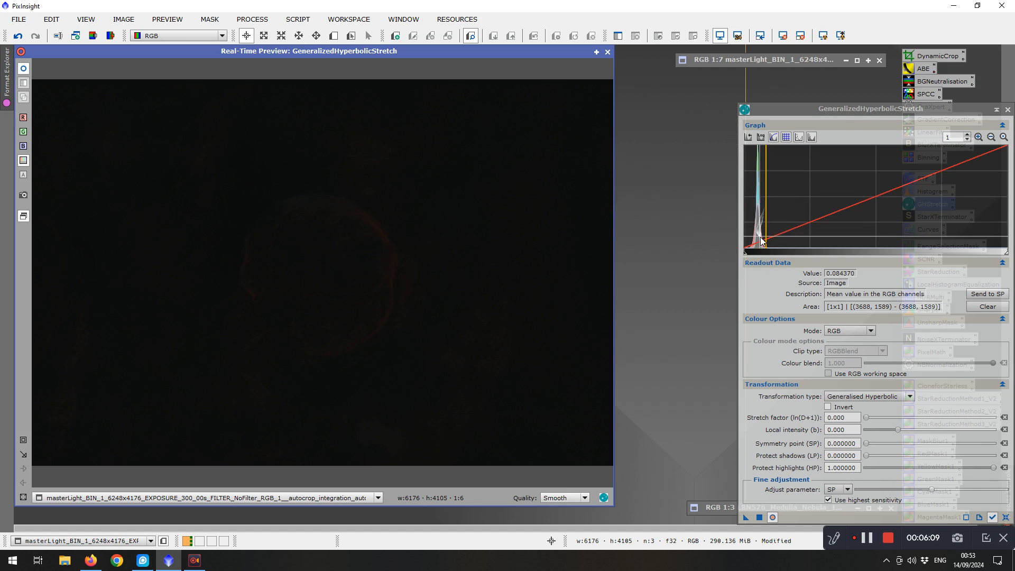
mouse_move(759, 244)
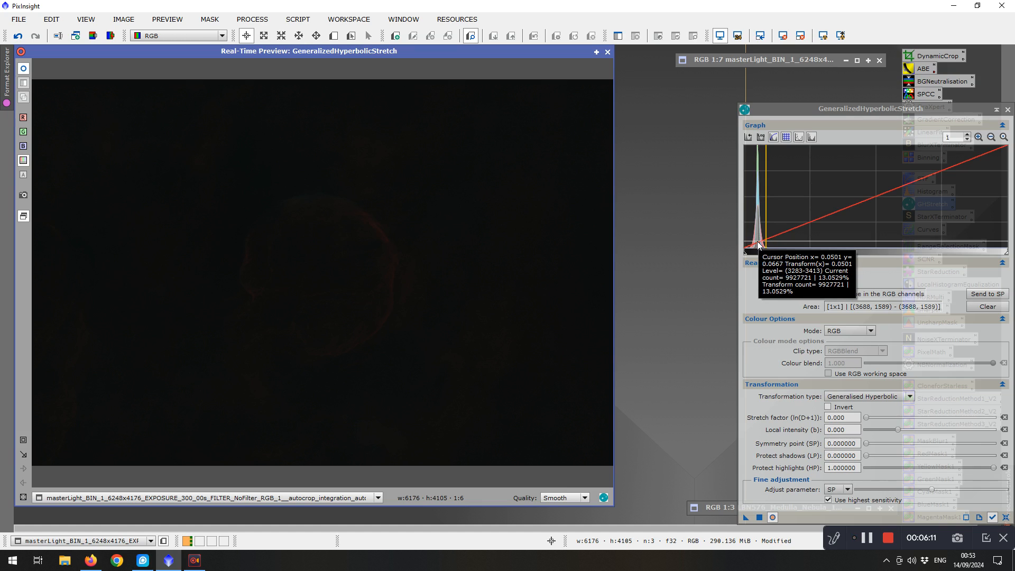
left_click(757, 242)
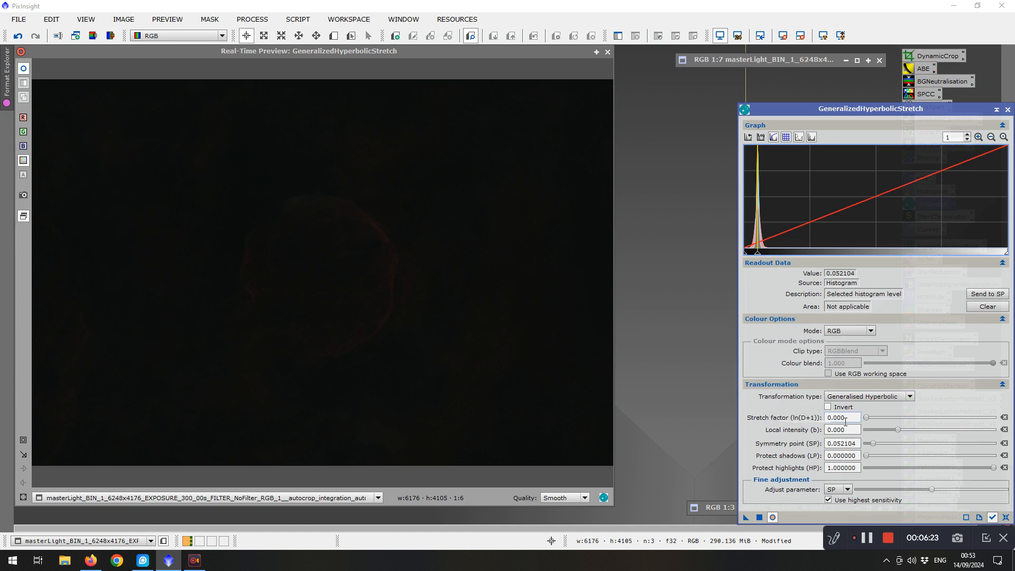
left_click_drag(868, 419, 875, 420)
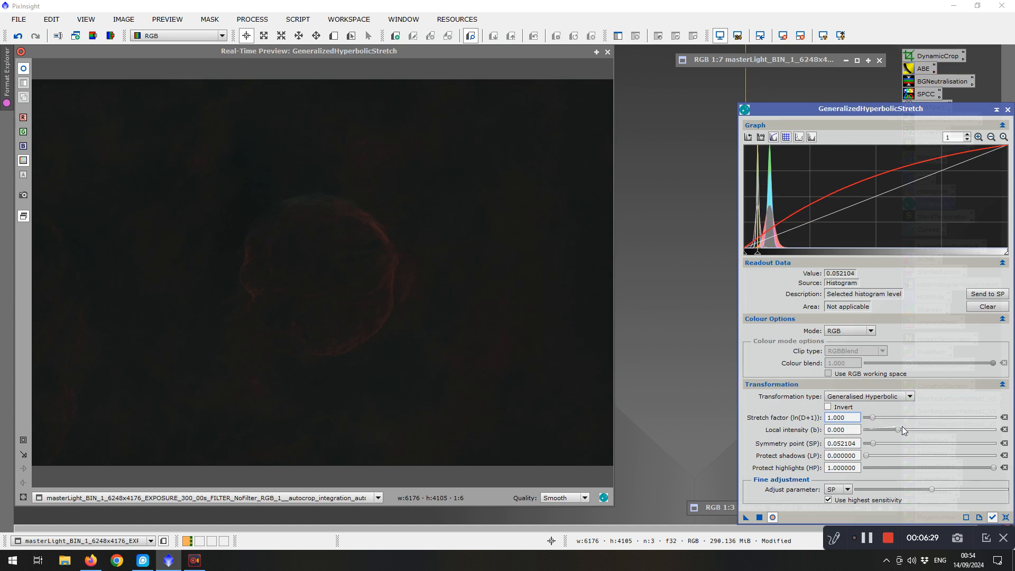
left_click_drag(897, 430, 922, 430)
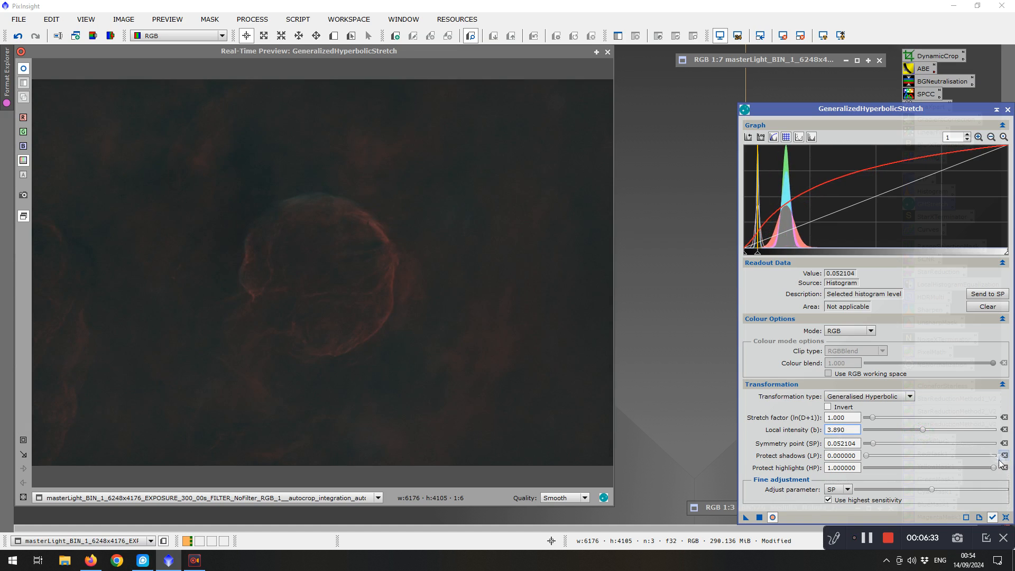
left_click_drag(994, 469, 925, 471)
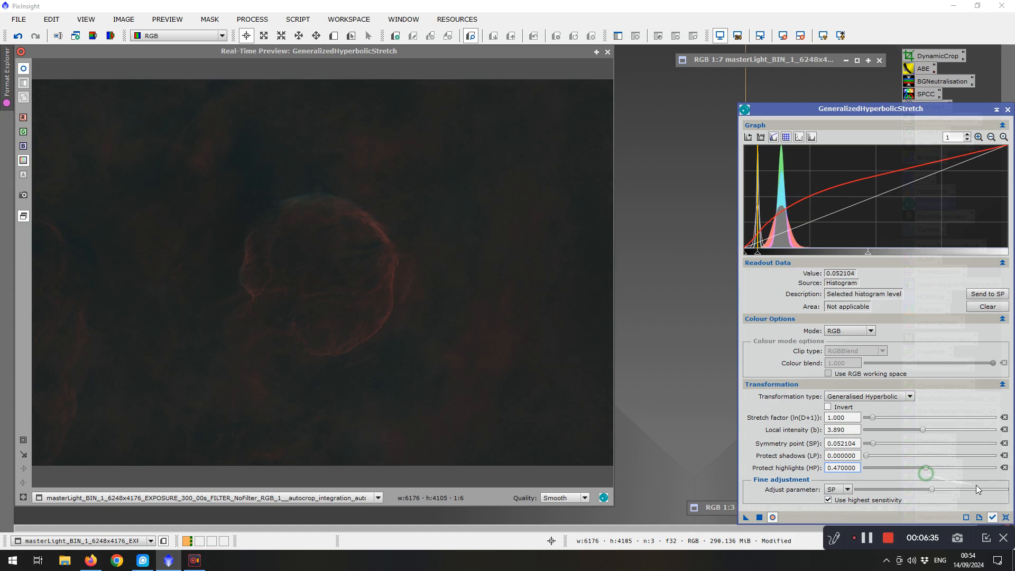
left_click(760, 517)
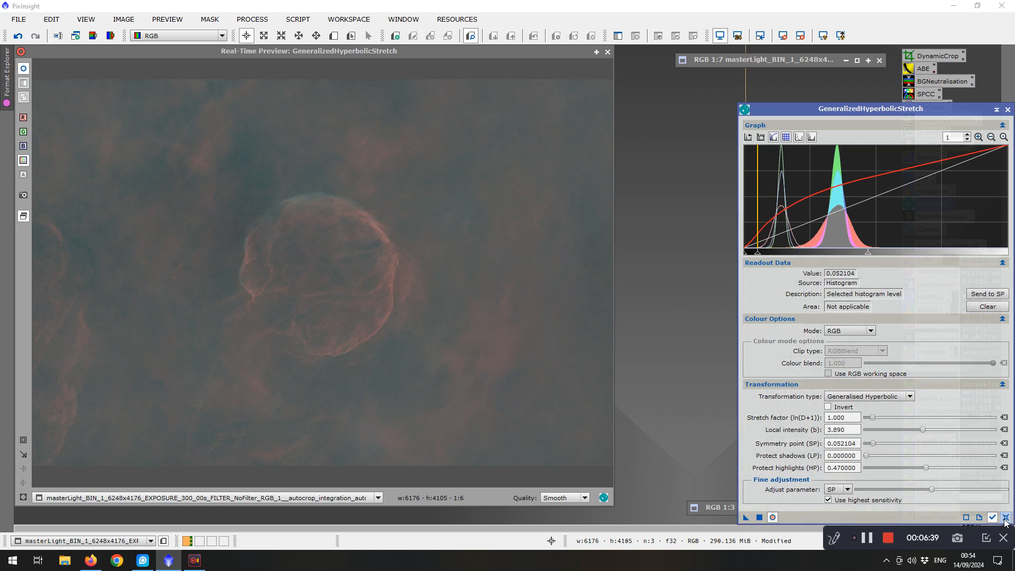
left_click(1006, 517)
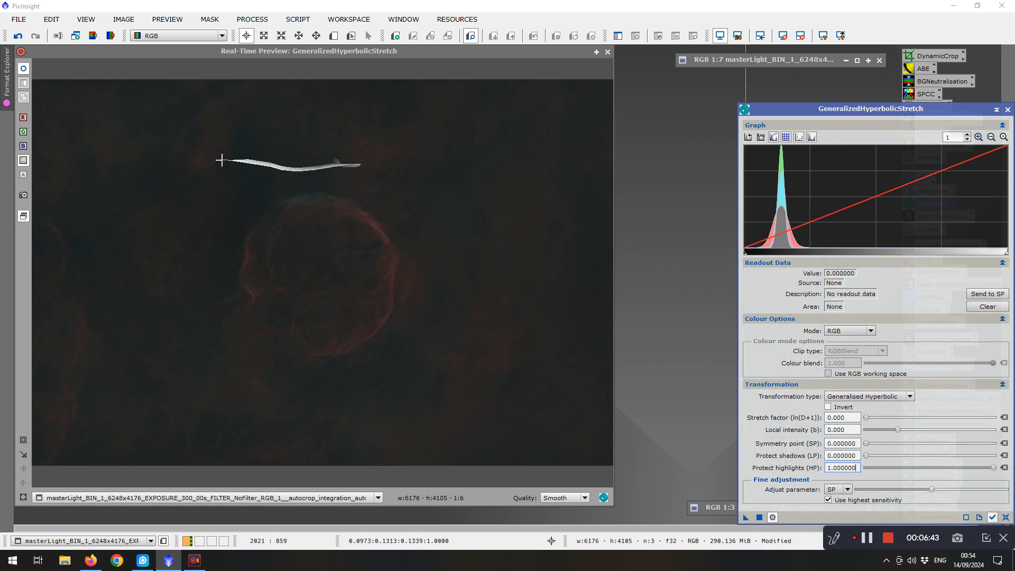
Apply a second hyperbolic stretch with symmetry point 0.157377 sampled from the background, stretch factor 1.080, local intensity 1.470, highlights 0.540
left_click(195, 162)
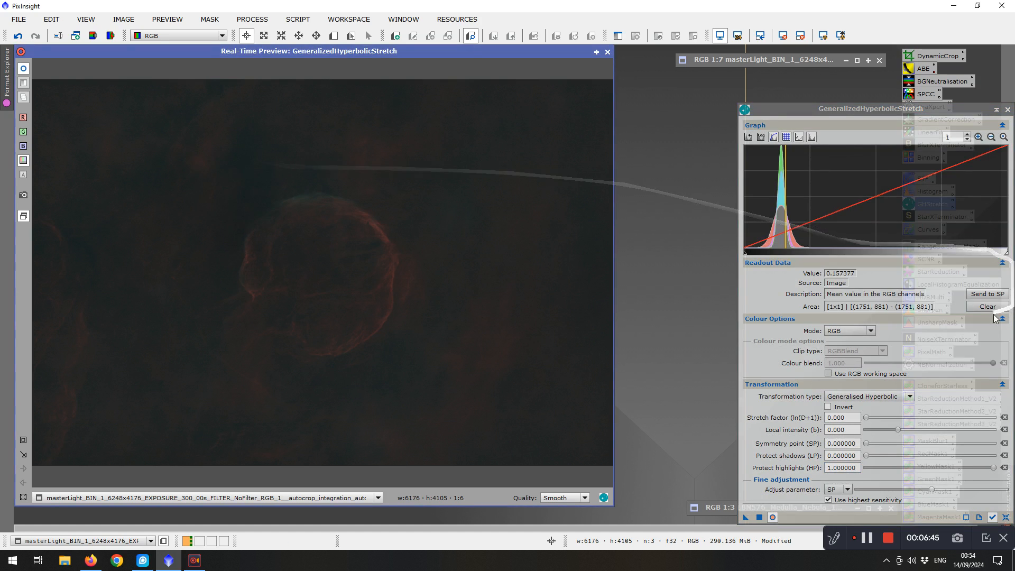
left_click(981, 295)
left_click_drag(867, 419, 907, 432)
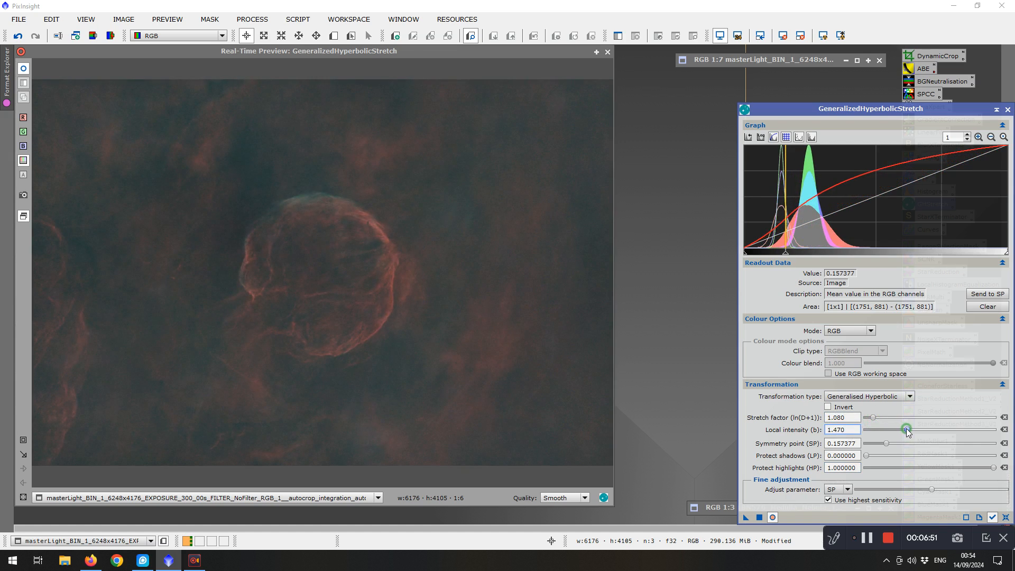
left_click(994, 471)
left_click_drag(979, 468, 934, 470)
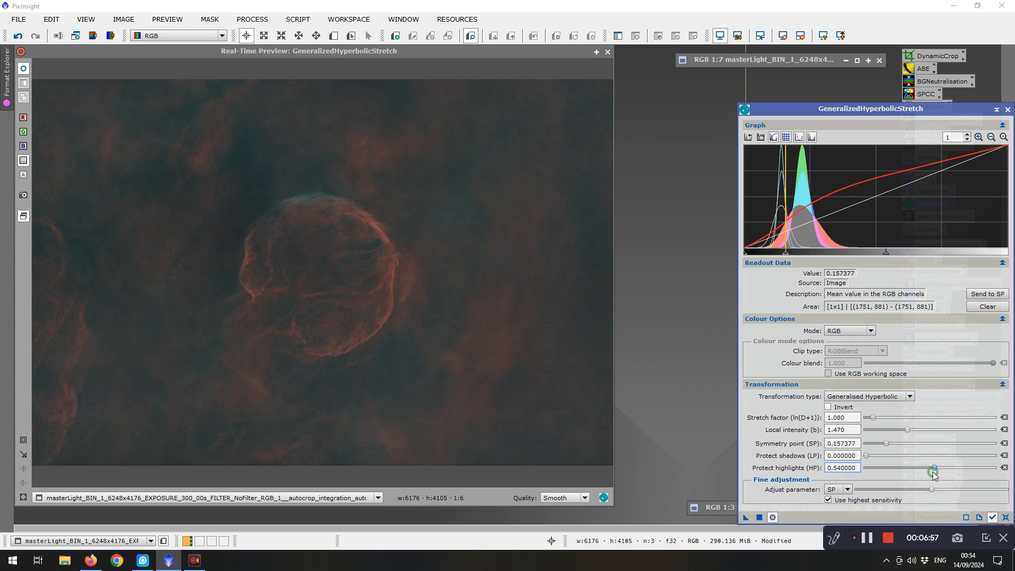
left_click(760, 518)
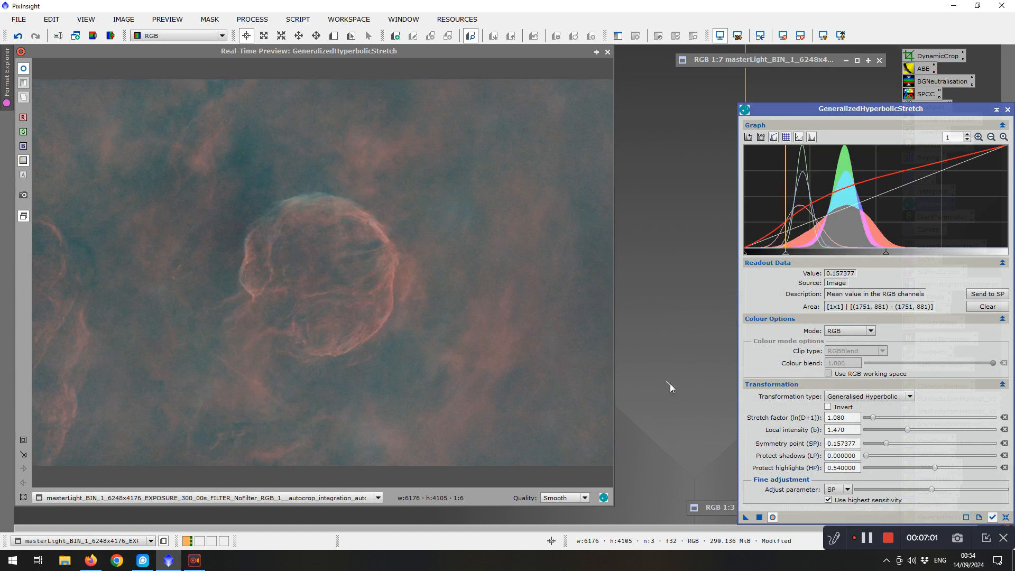
left_click(1005, 517)
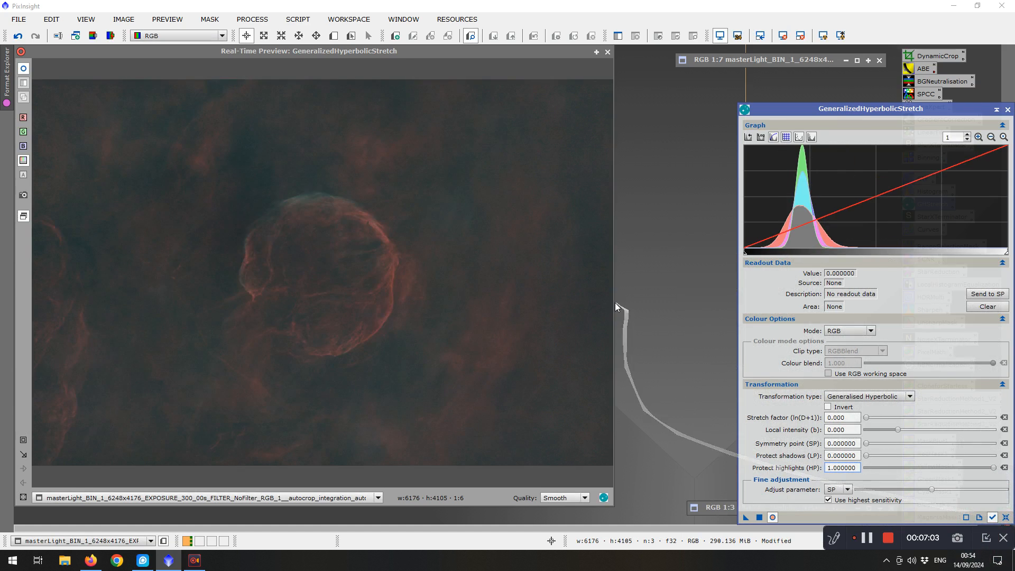
Apply a third hyperbolic stretch with sampled symmetry point 0.245317, stretch factor 0.500, local intensity 2.730, protect highlights 0.380
left_click(82, 337)
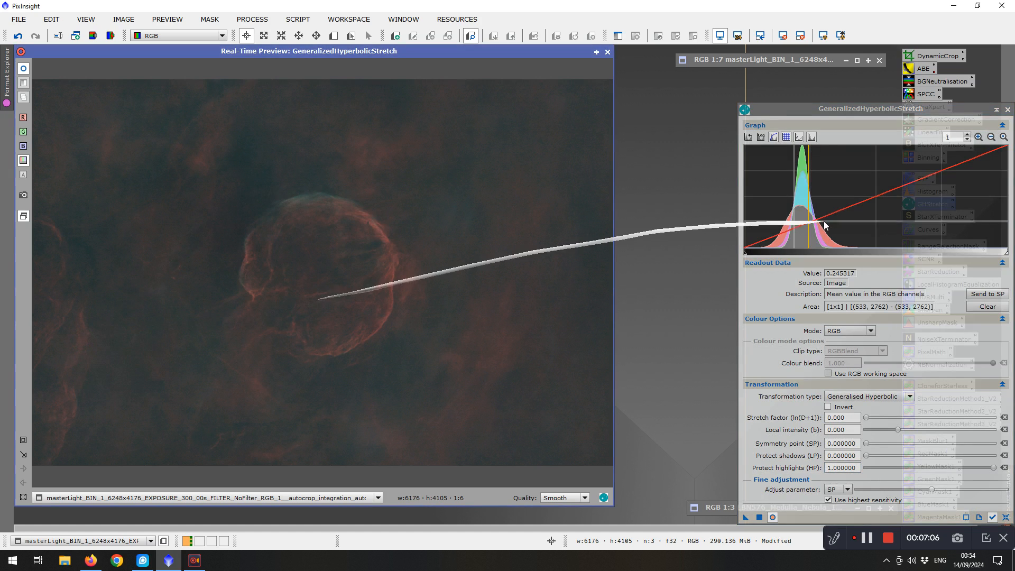
left_click(987, 294)
left_click_drag(867, 418, 915, 429)
left_click(994, 468)
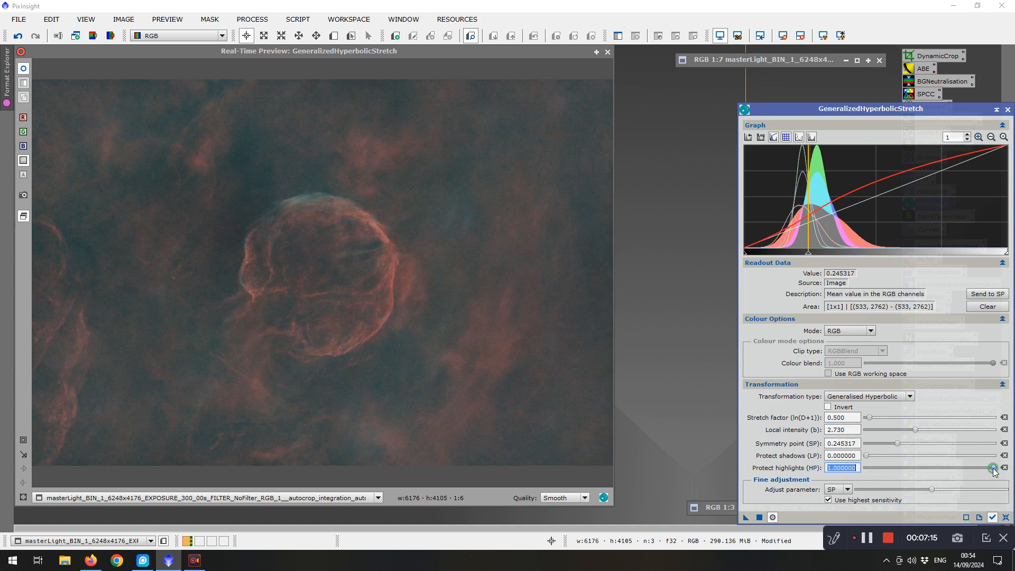
left_click_drag(988, 469, 914, 467)
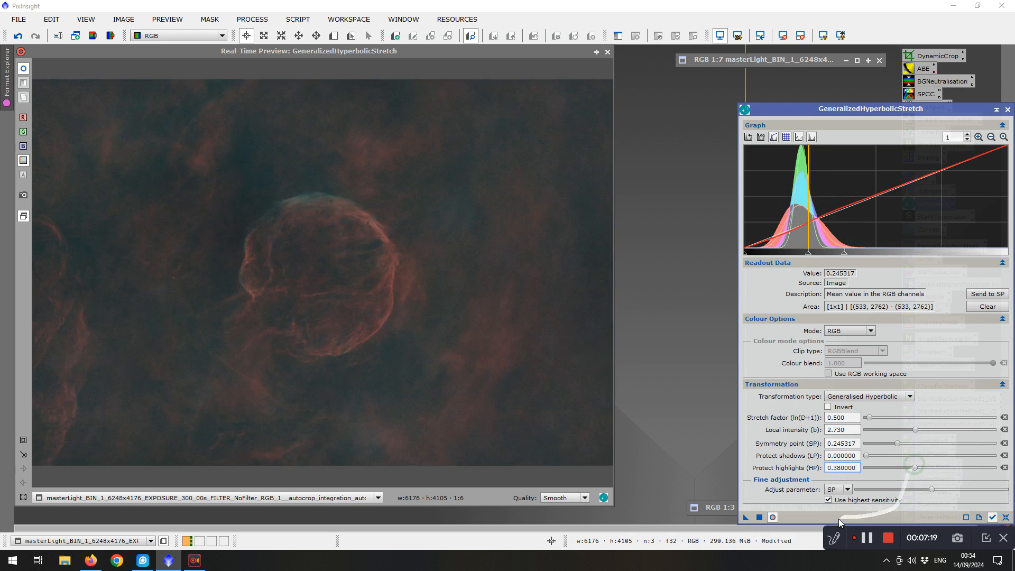
left_click(758, 518)
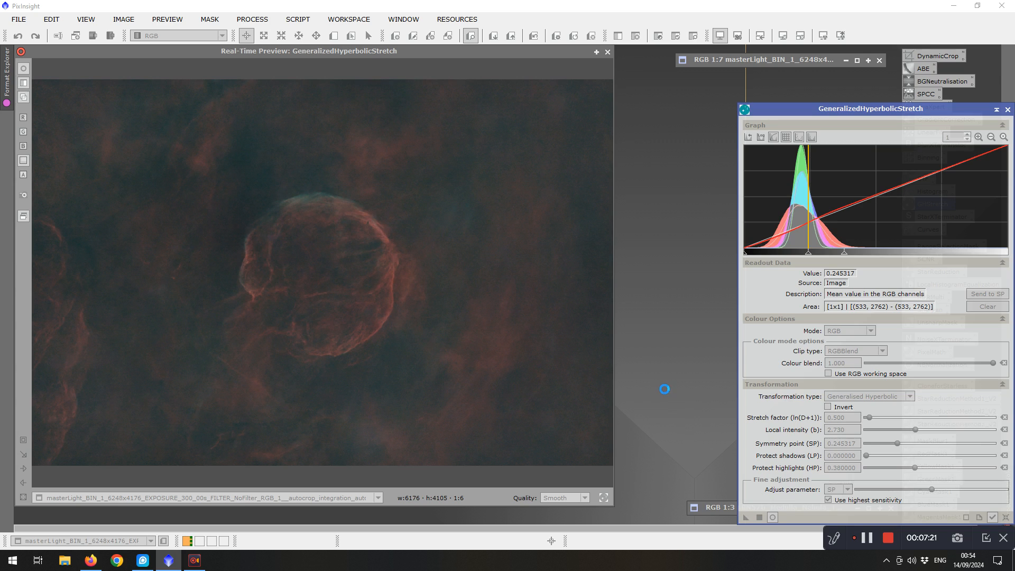
left_click(1006, 518)
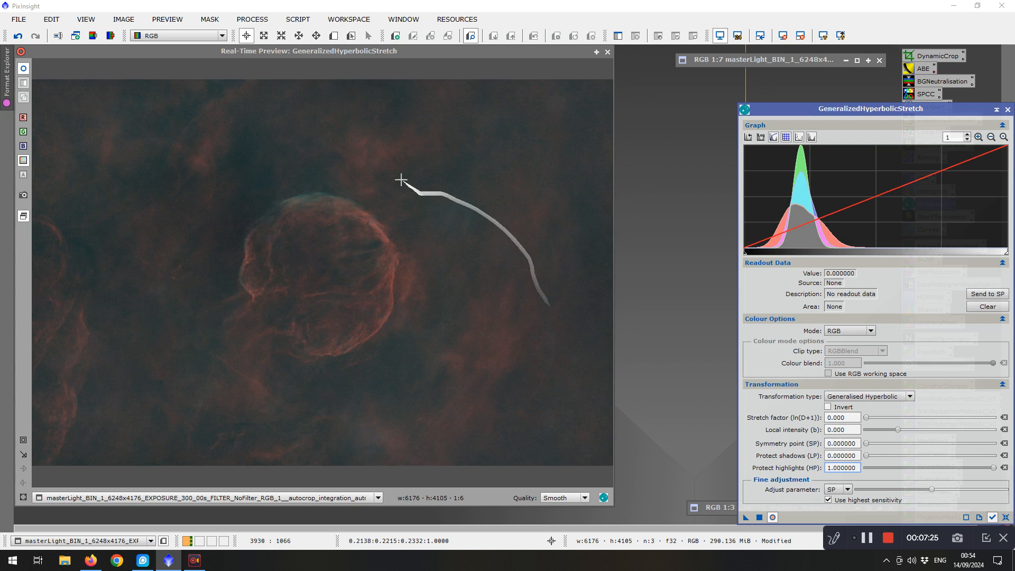
Apply a fourth hyperbolic stretch with sampled symmetry point 0.247907, stretch factor 0.580, local intensity 3.130, protect highlights 0.560
left_click(382, 152)
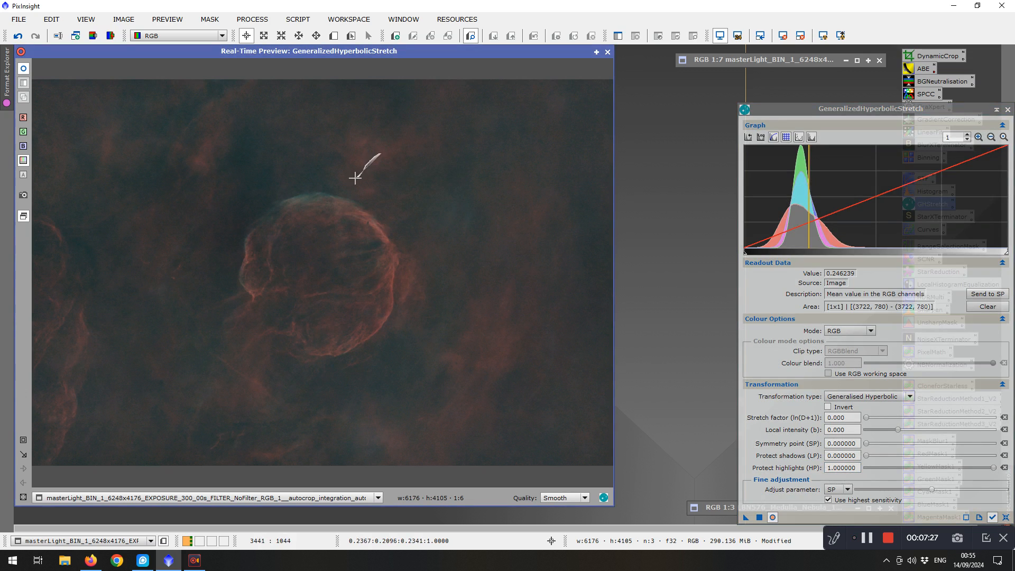
left_click(312, 196)
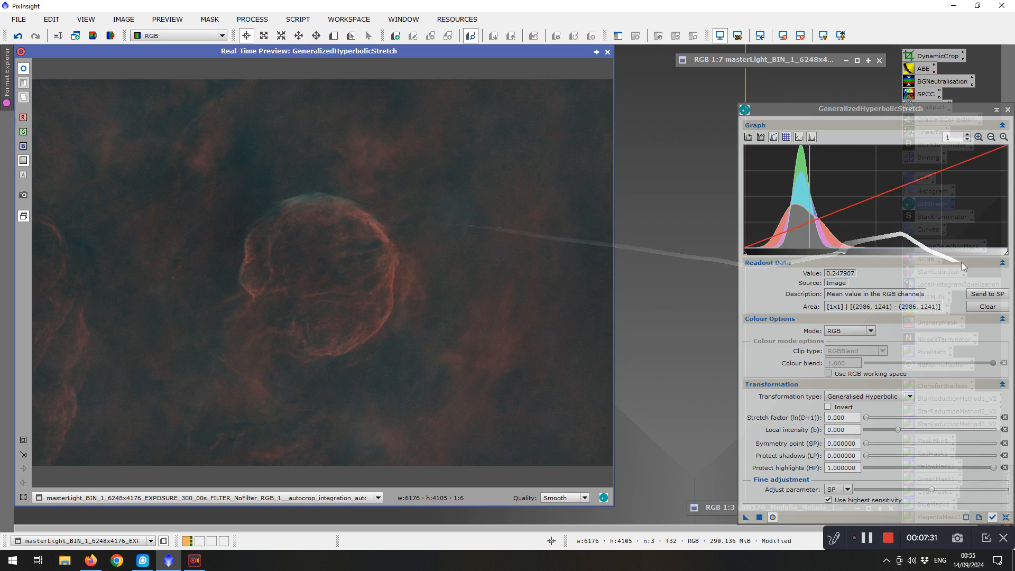
left_click(988, 294)
left_click_drag(866, 417, 917, 435)
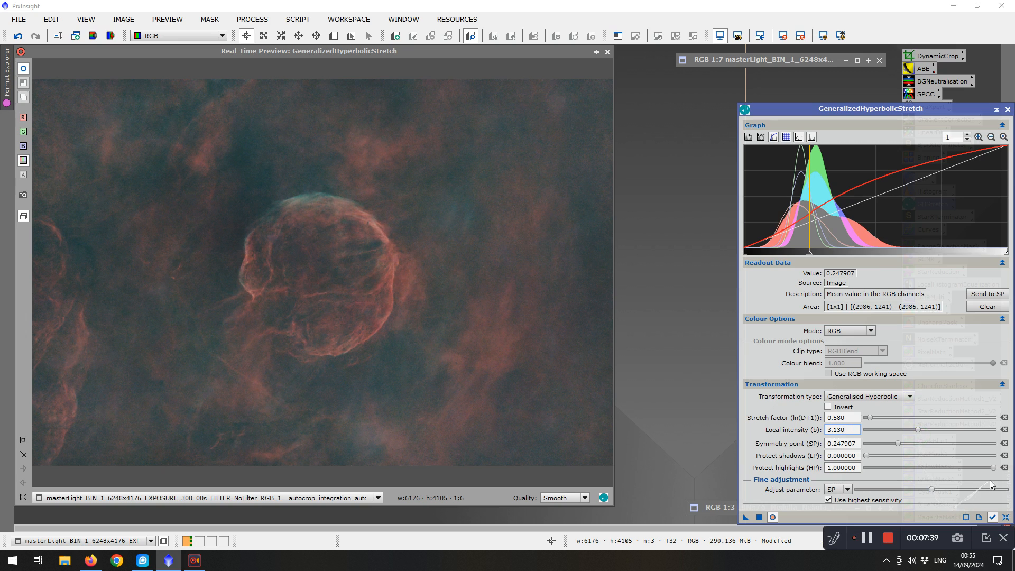
left_click_drag(994, 468, 937, 468)
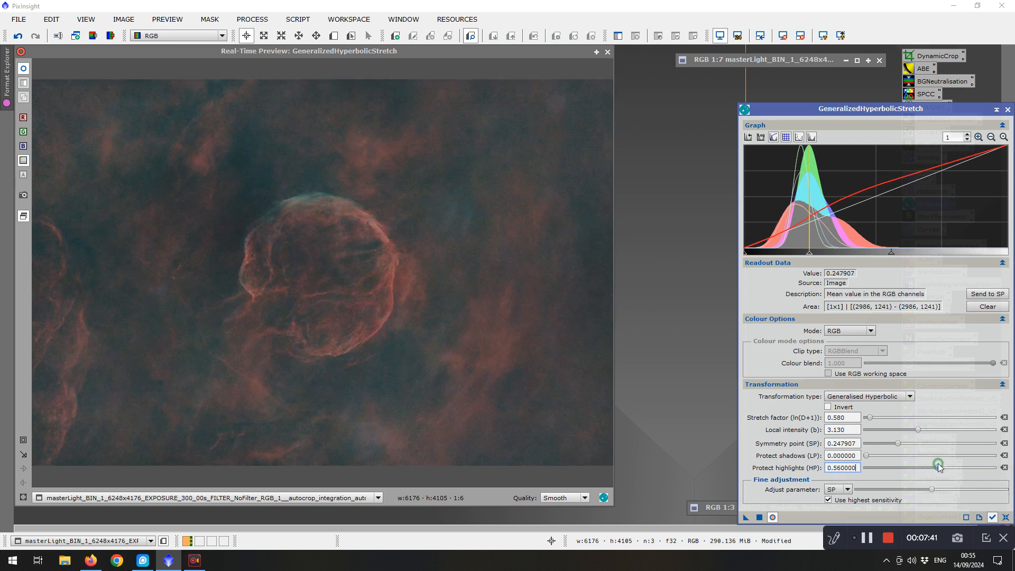
left_click(759, 517)
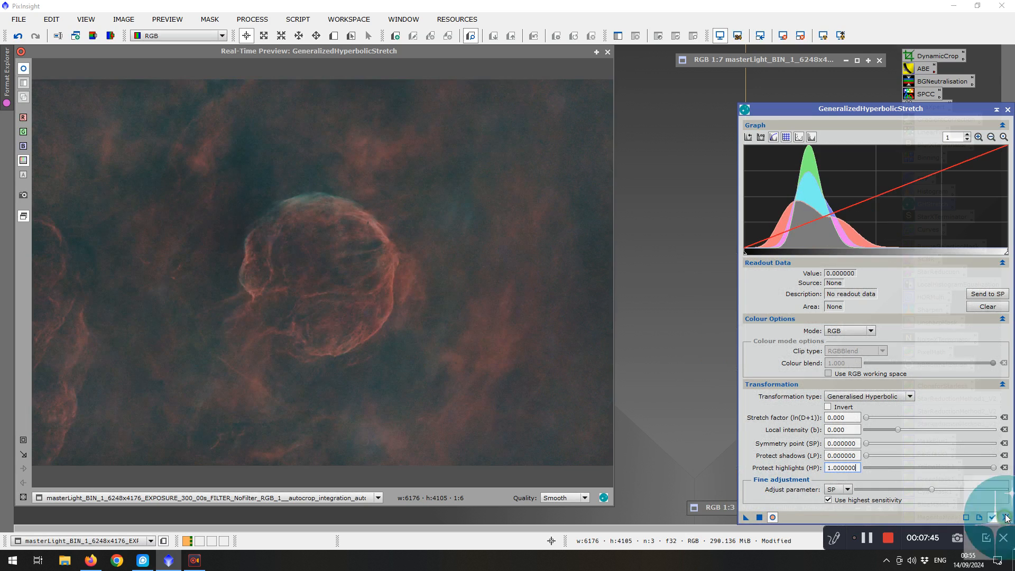
Apply a fifth hyperbolic stretch with stretch factor 0.420, local intensity 0.730 and protect highlights 0.220, then close the tool
left_click(468, 220)
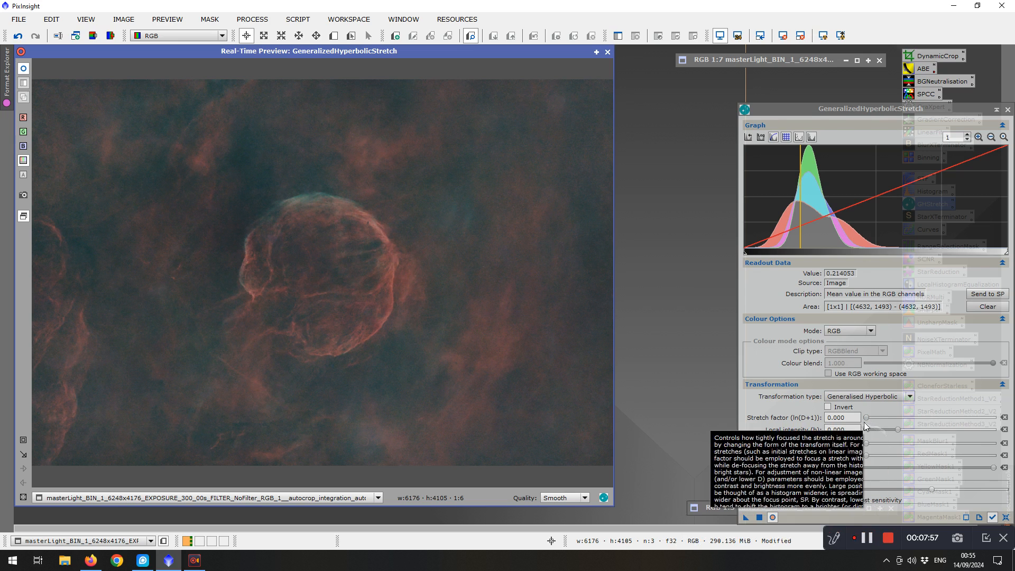
left_click_drag(866, 420, 867, 419)
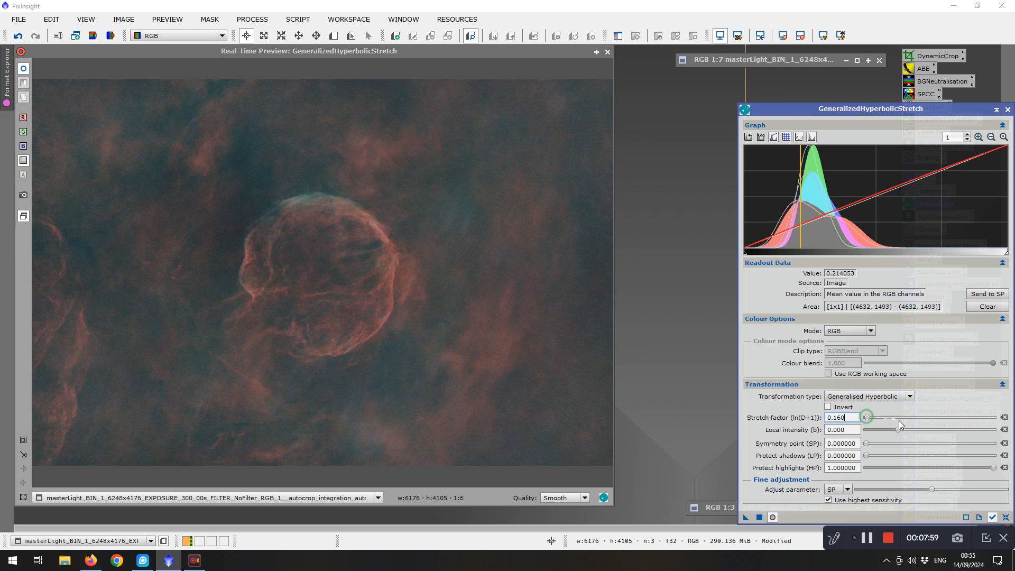
left_click_drag(869, 418, 902, 432)
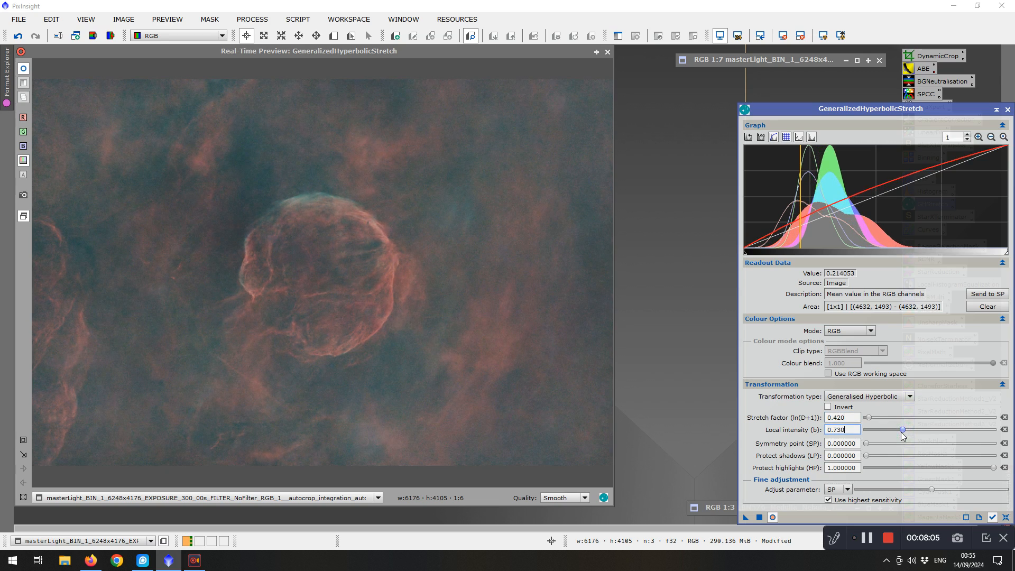
left_click_drag(994, 469, 893, 464)
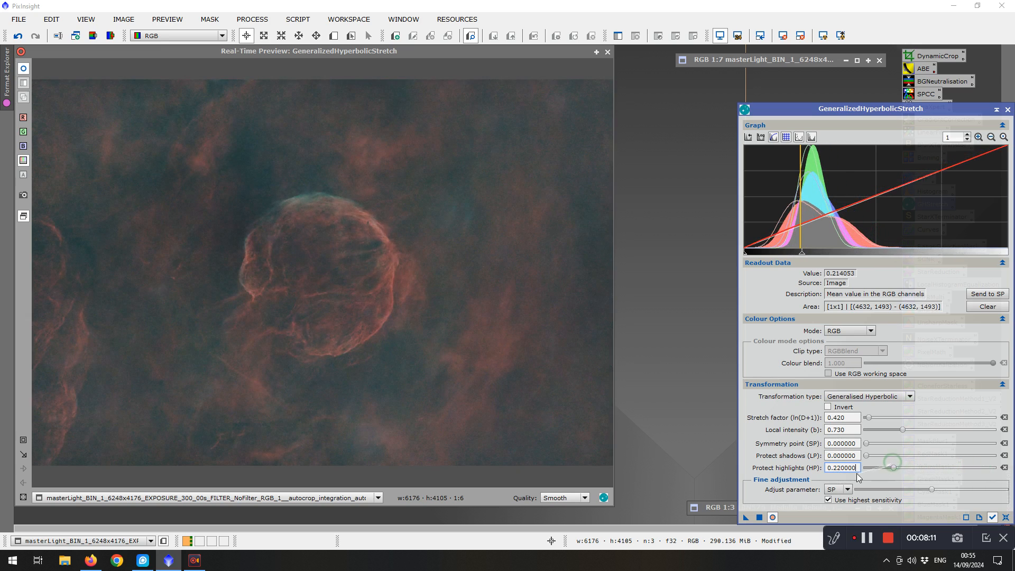
left_click(760, 517)
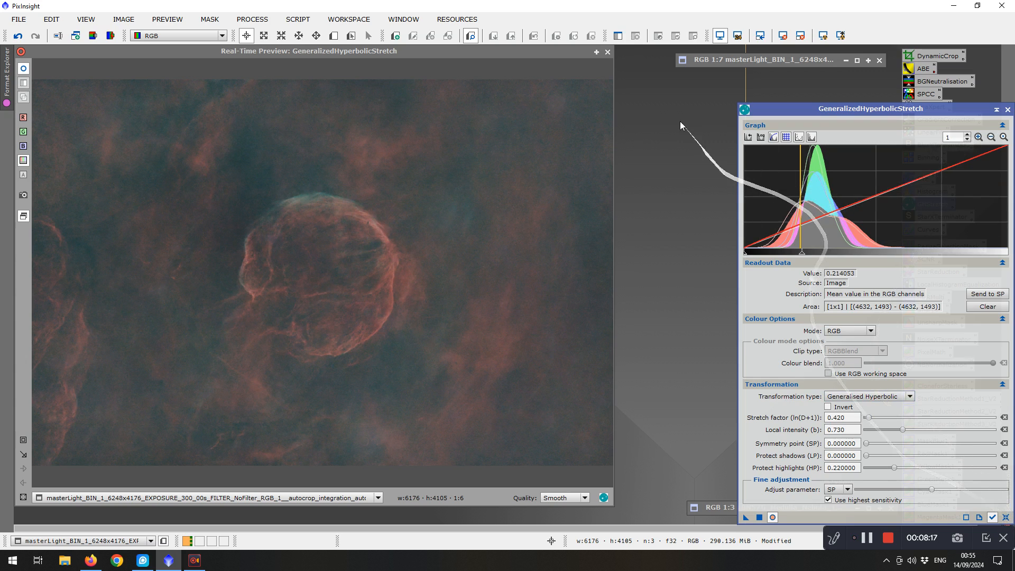
left_click(609, 49)
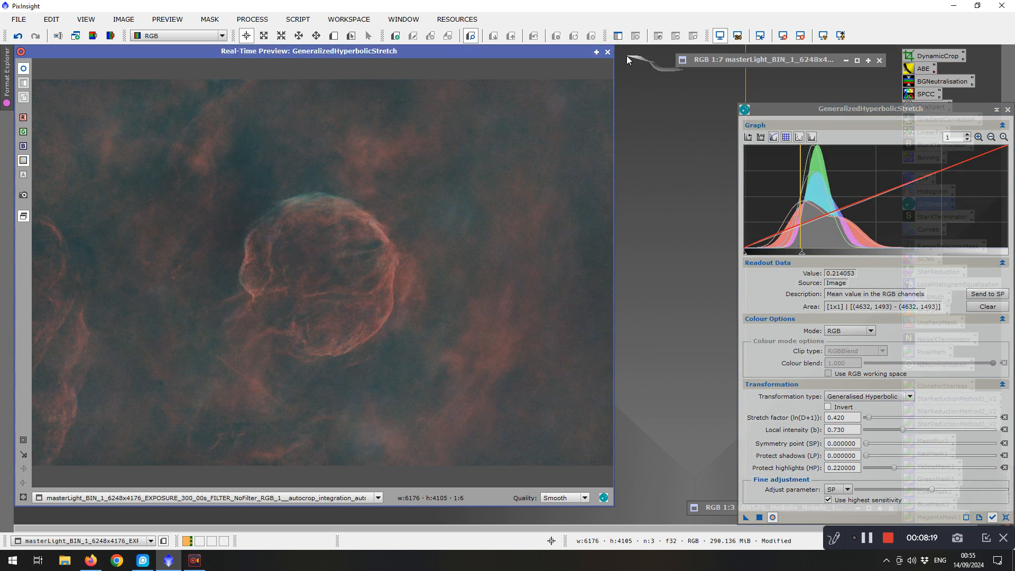
left_click(1009, 110)
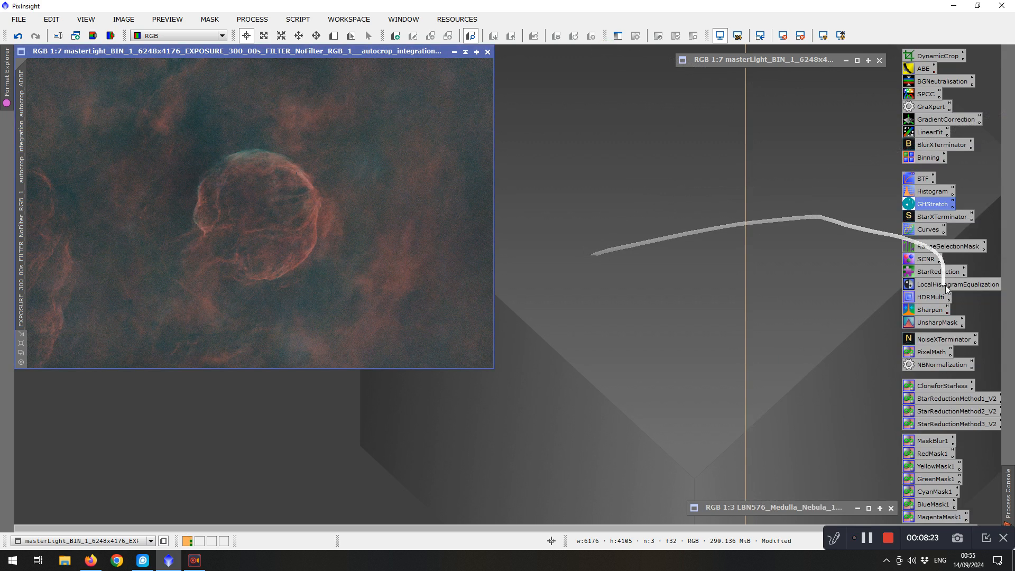
Brighten the starless image with Curves by raising a midtone point to input 0.41344, output 0.56331, then reset the curve
double_click(929, 229)
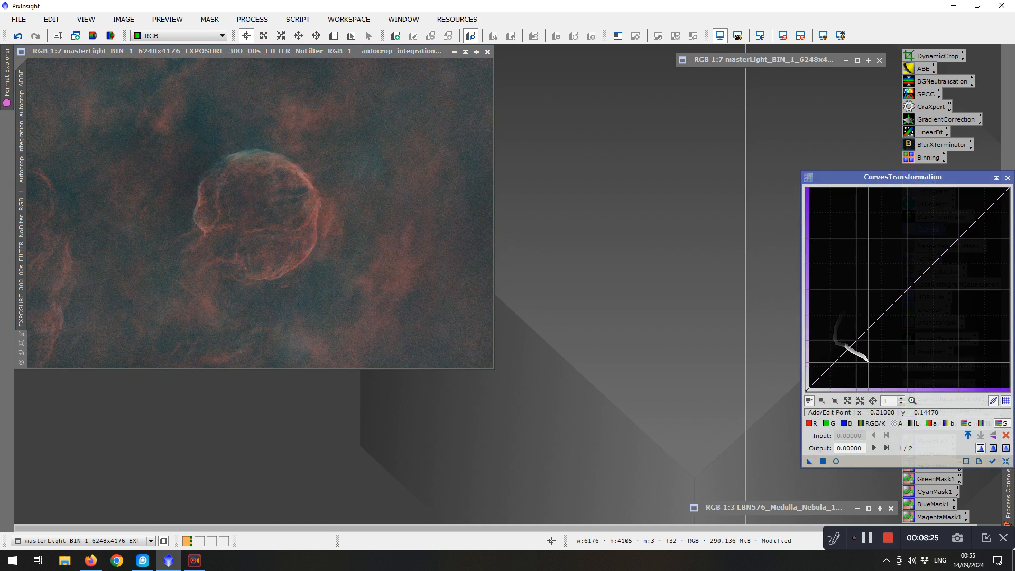
left_click(836, 461)
left_click(907, 287)
left_click_drag(908, 287, 890, 277)
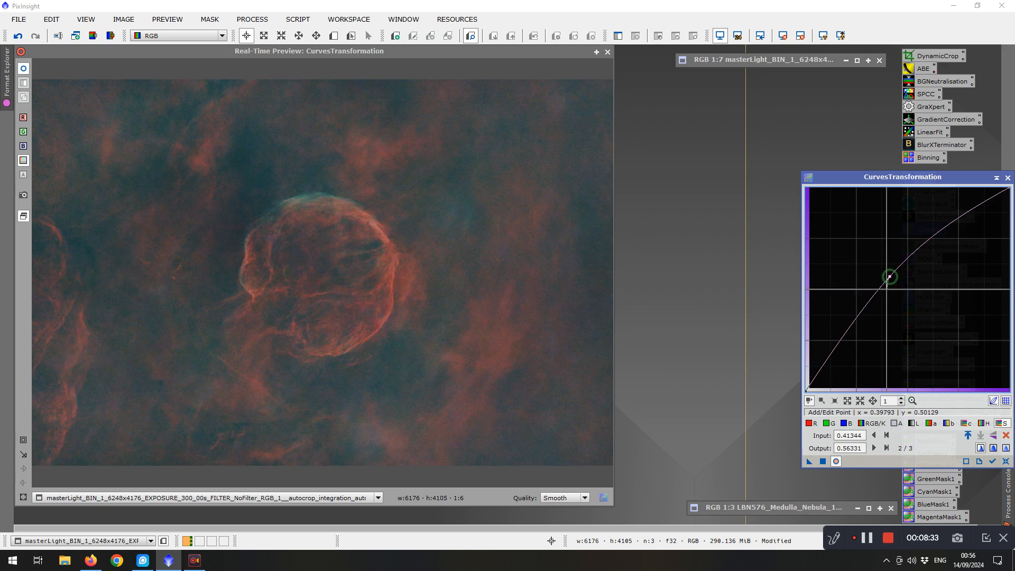
left_click(822, 462)
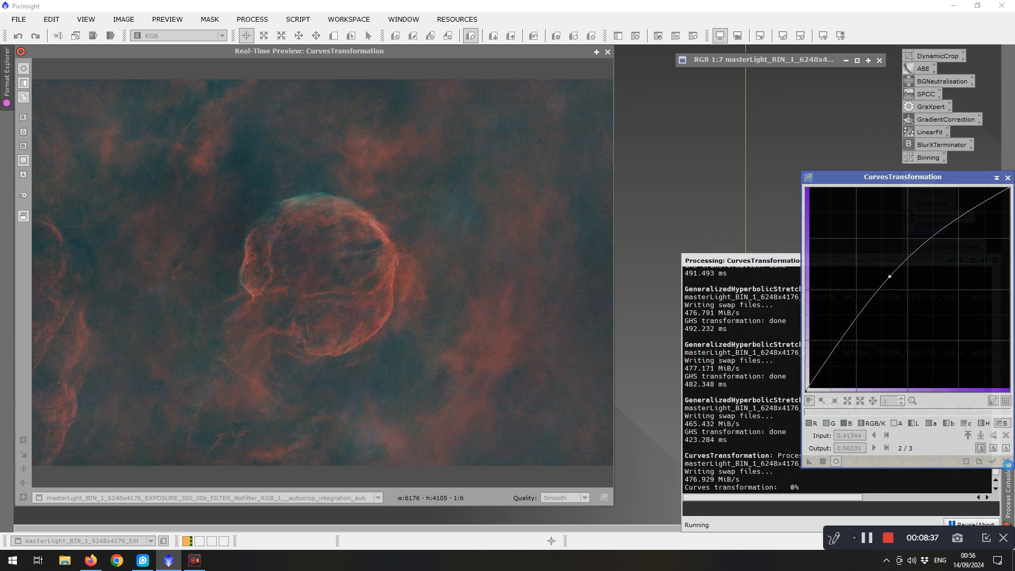
left_click(1007, 462)
Apply an S-shaped curve with points at input 0.46770/output 0.53230 and input 0.26098/output 0.17571, then close Curves
left_click(876, 424)
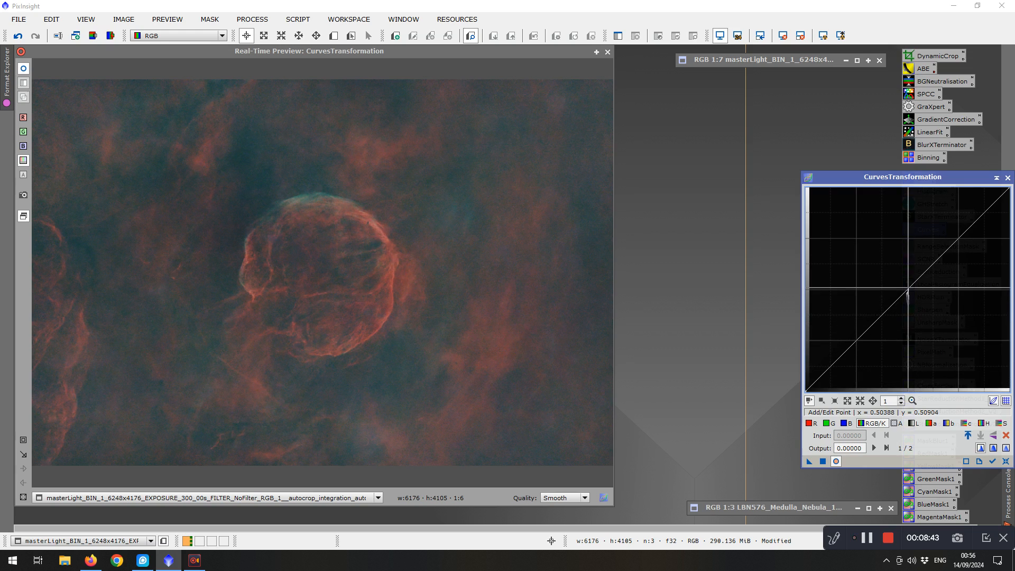
left_click(908, 290)
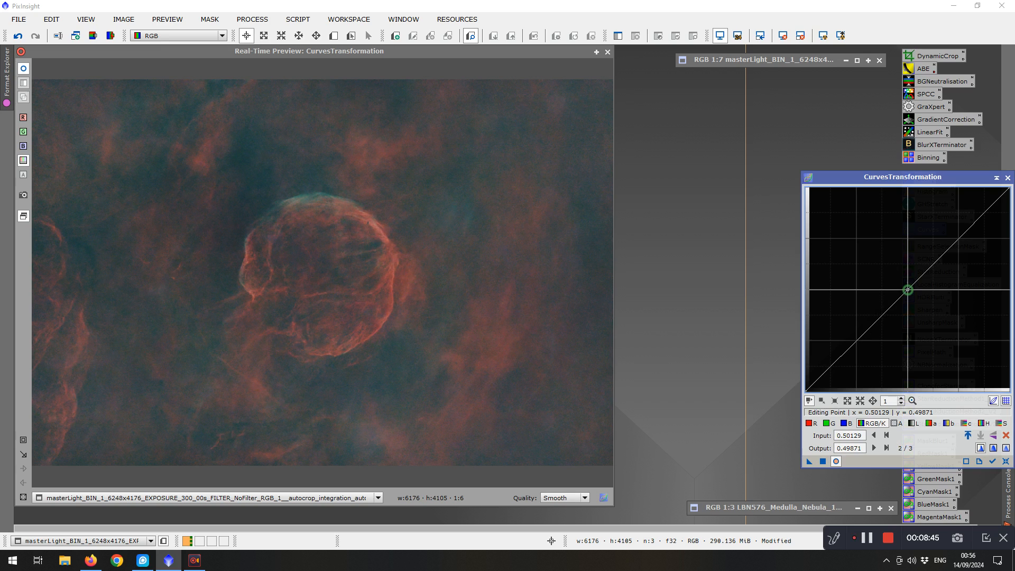
left_click_drag(908, 289, 901, 283)
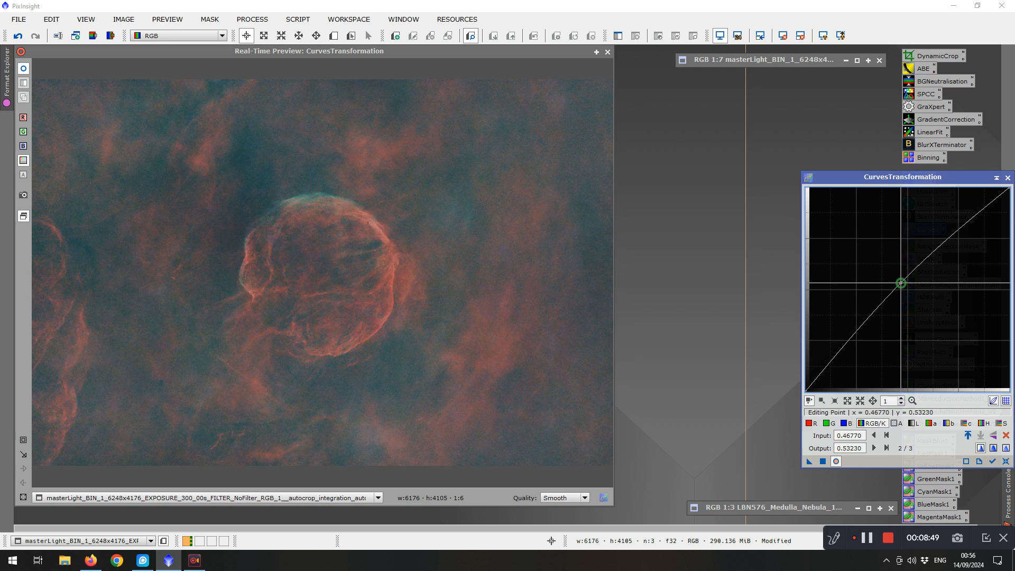
left_click_drag(848, 339, 859, 356)
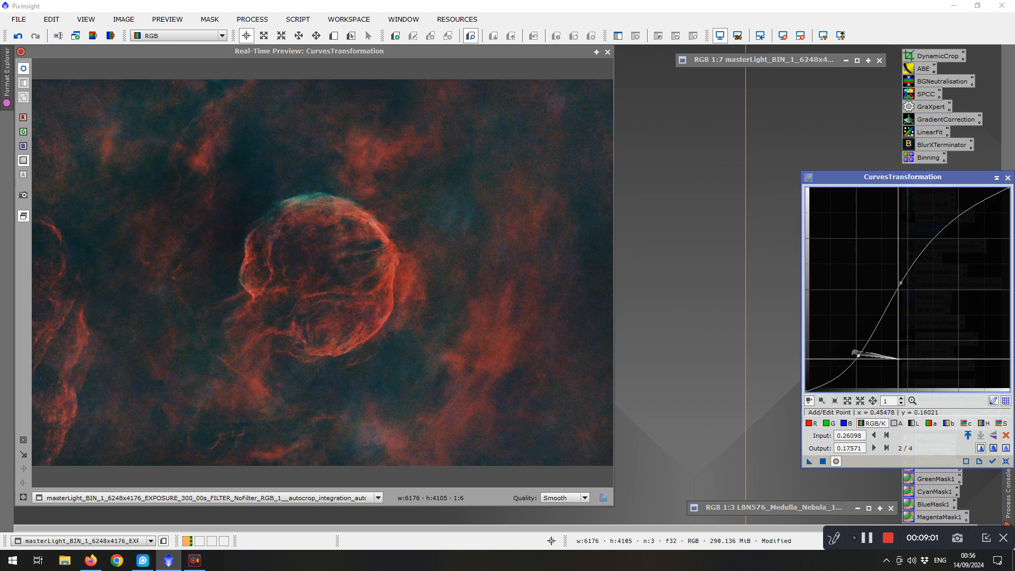
left_click(822, 462)
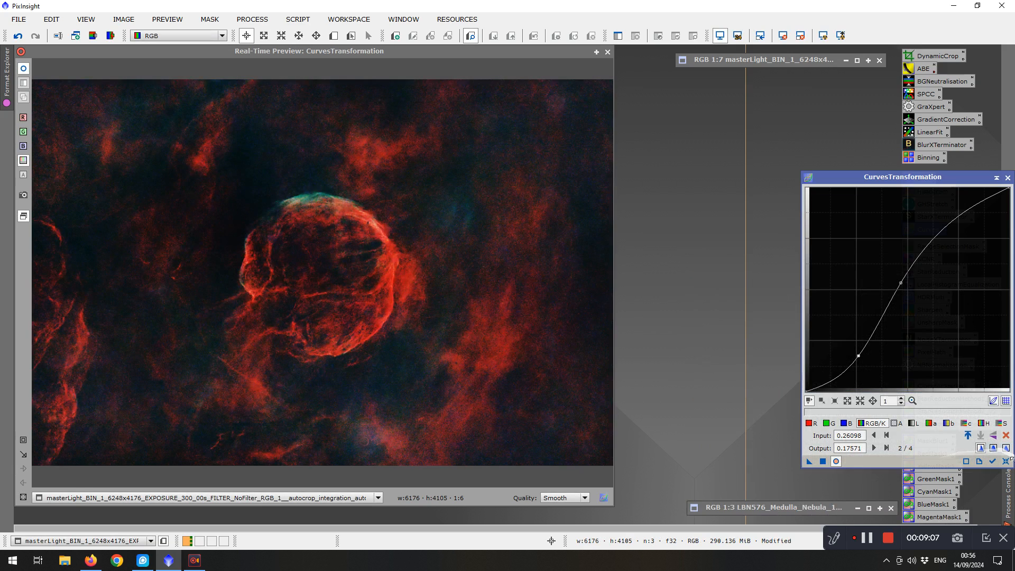
left_click(1008, 463)
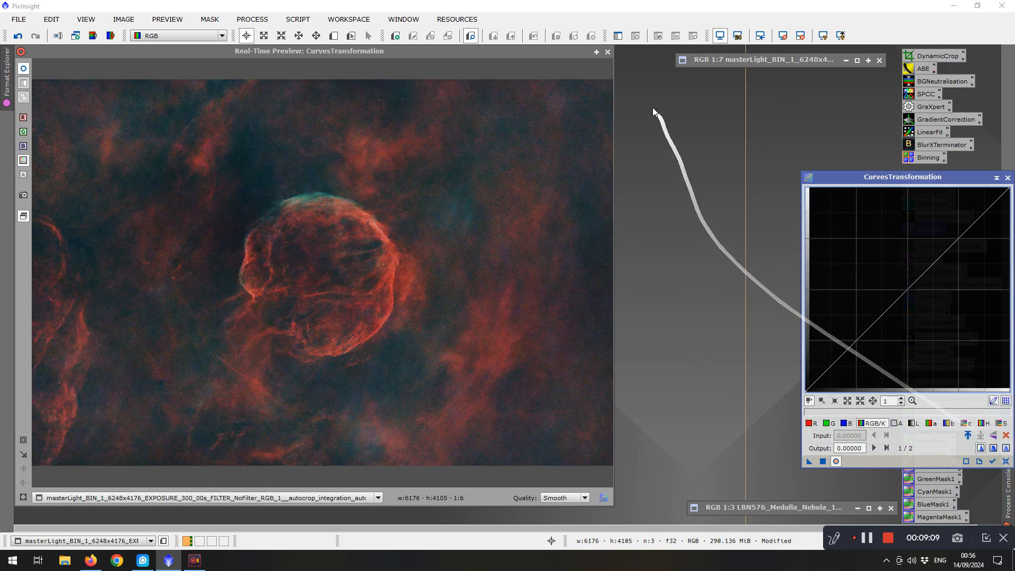
left_click(607, 53)
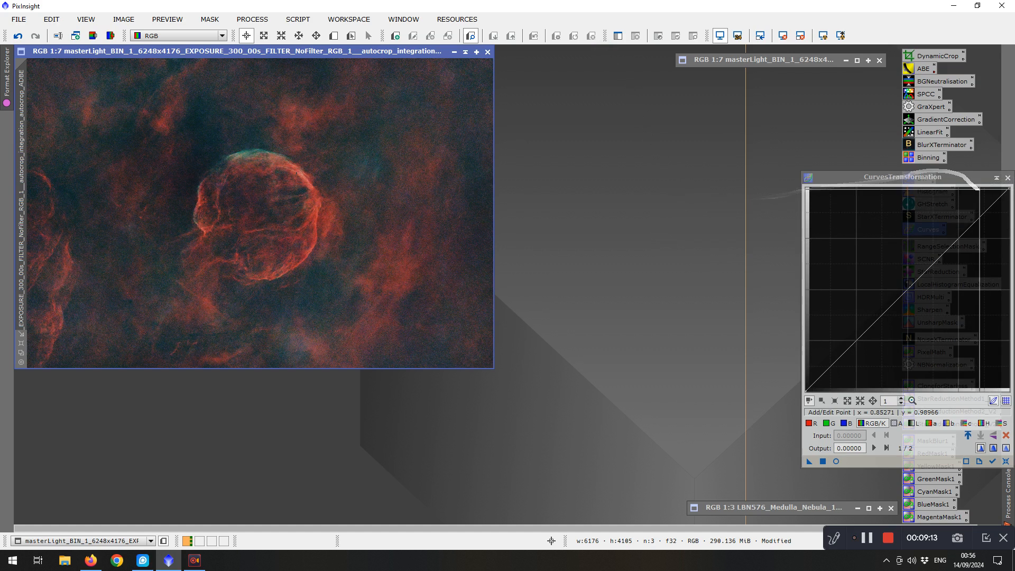
left_click(1008, 178)
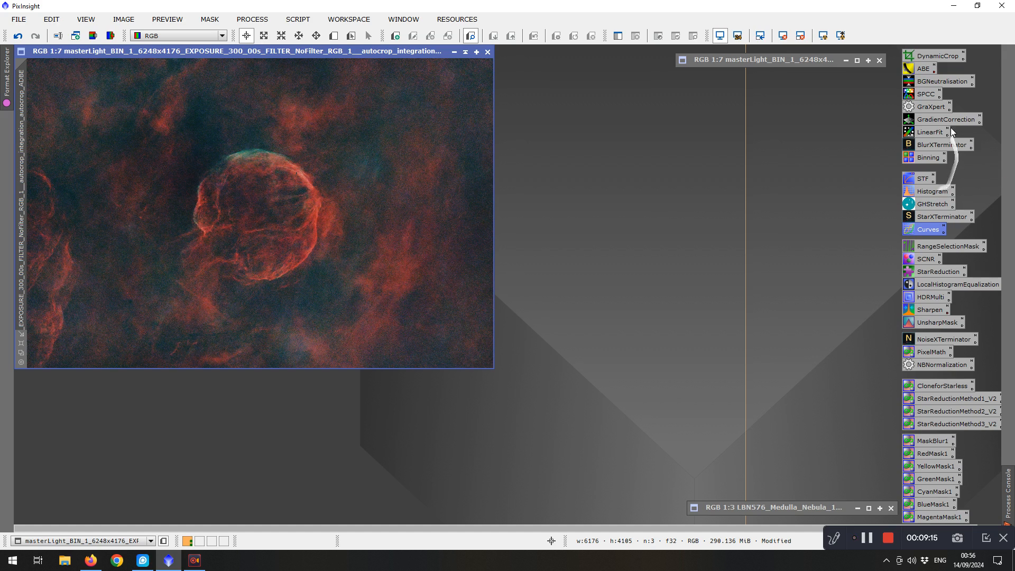
Denoise the starless image with GraXpert, using denoising only at strength 0.850 and AI model 2.0.0
double_click(931, 106)
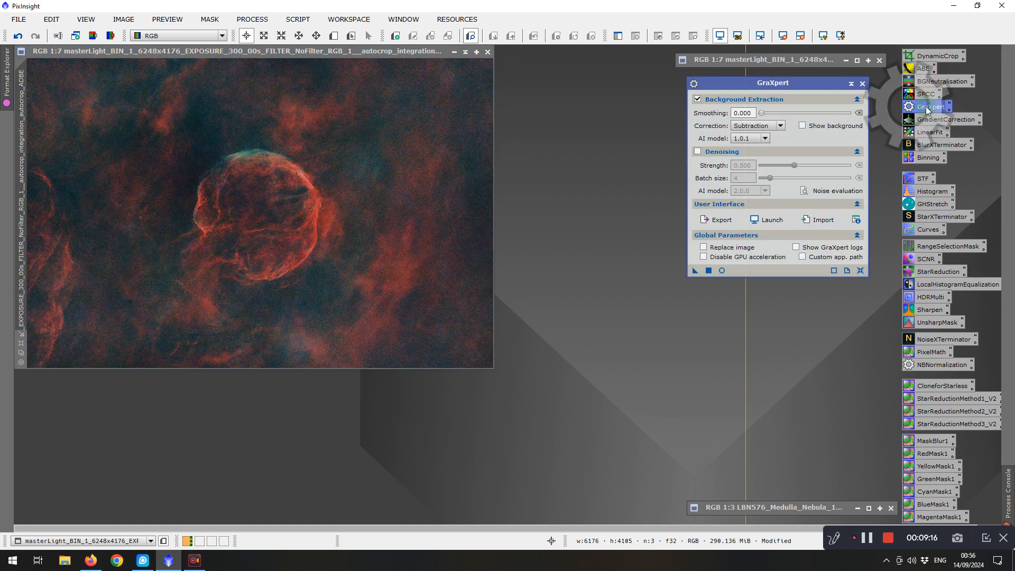
left_click(697, 152)
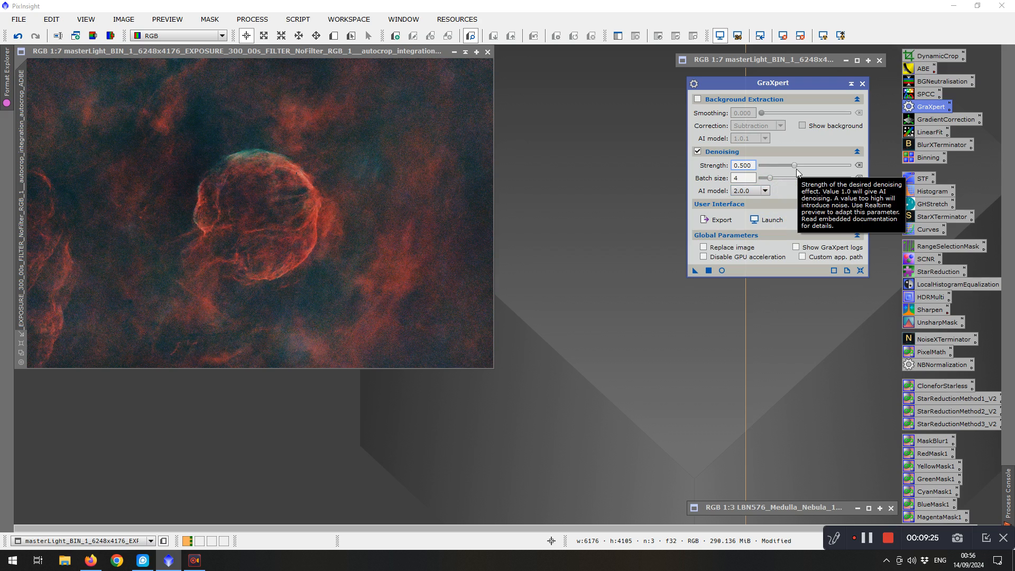
left_click_drag(795, 166, 799, 167)
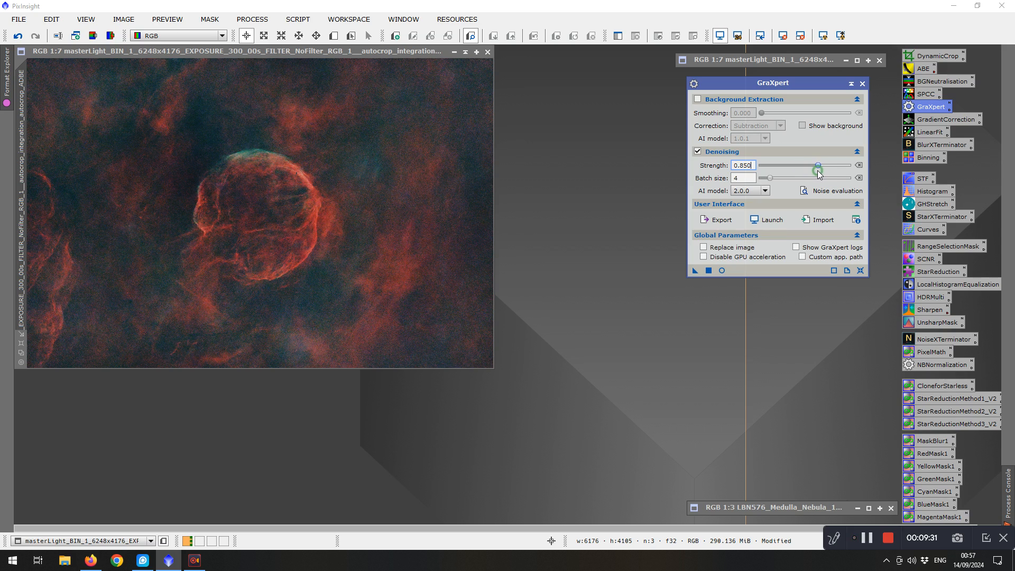
left_click(765, 190)
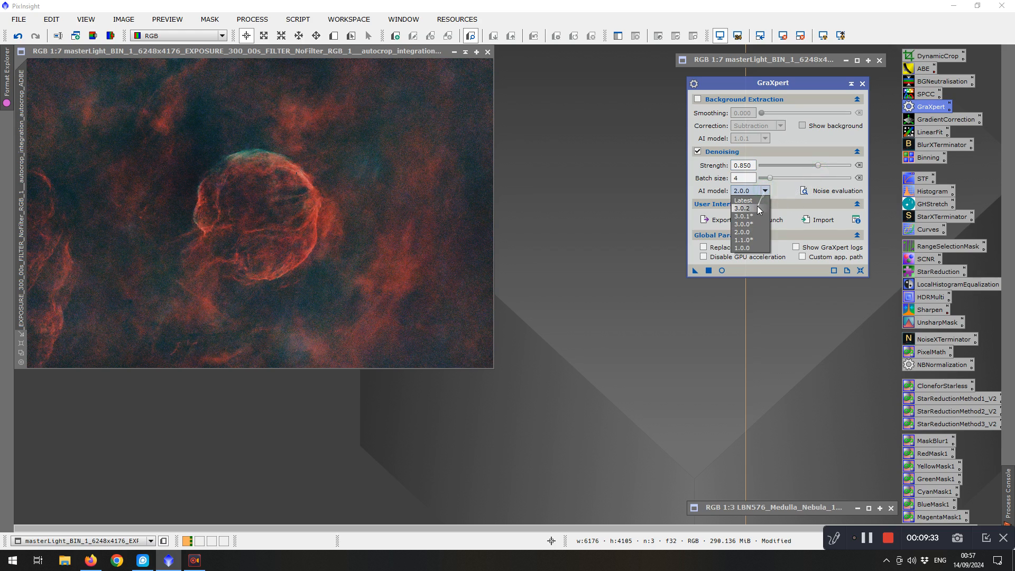
left_click(757, 208)
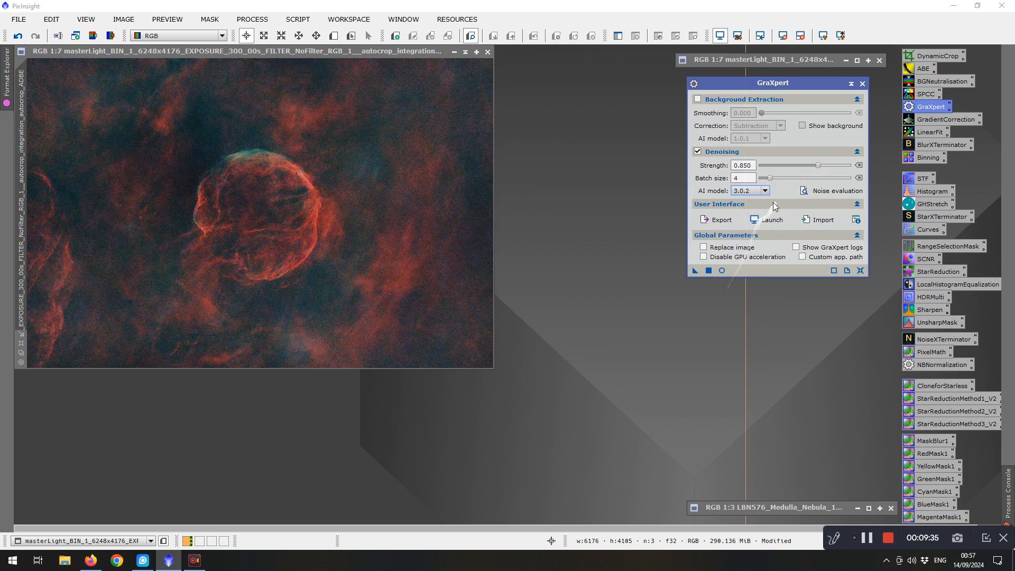
left_click(765, 191)
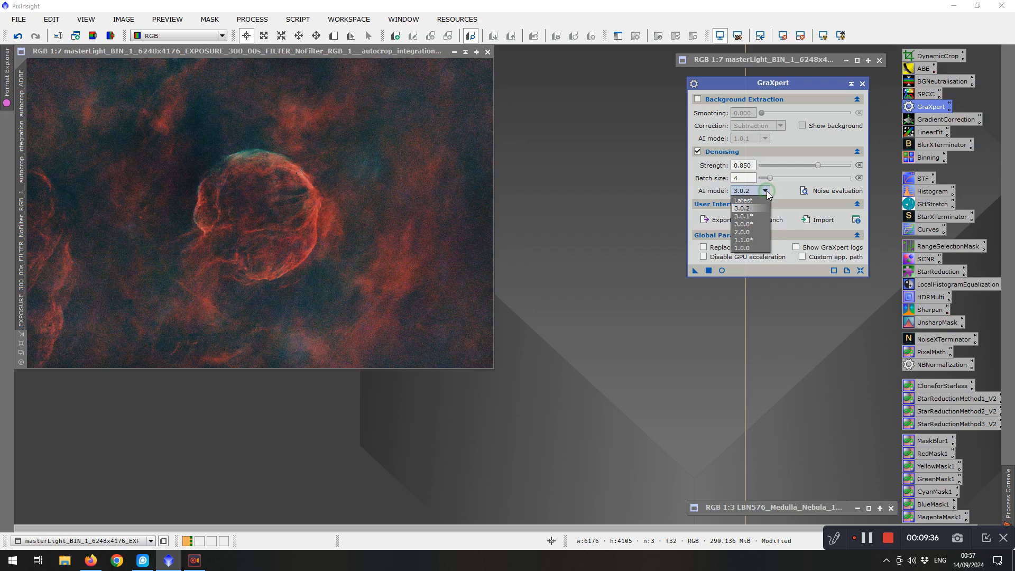
left_click(754, 232)
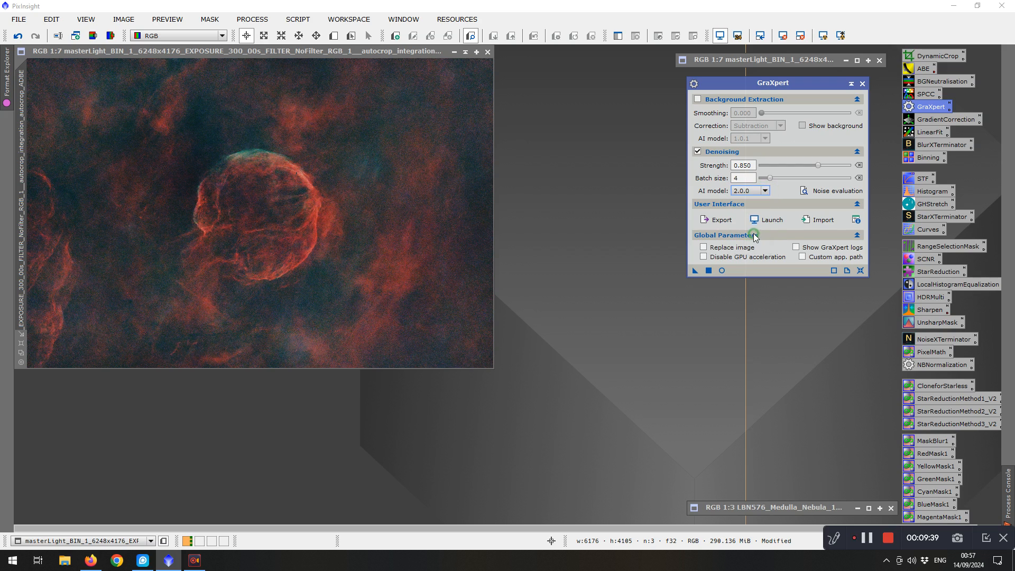
left_click(708, 272)
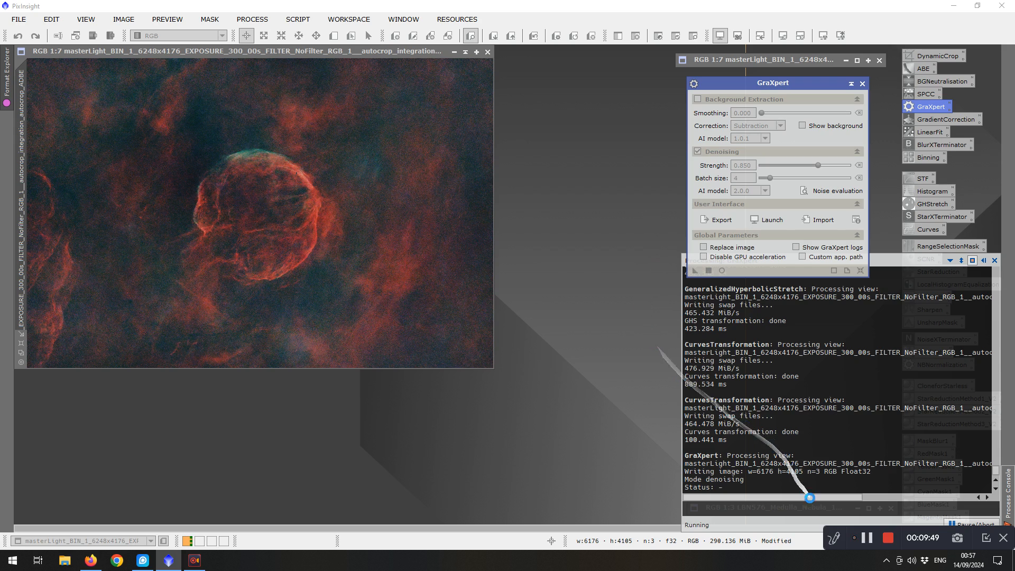
left_click(867, 539)
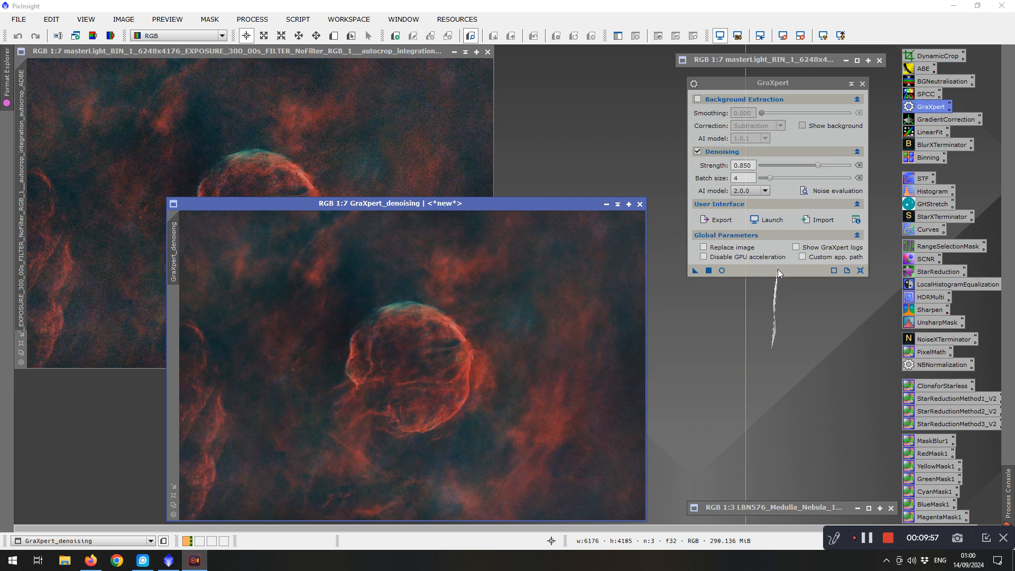
left_click(863, 84)
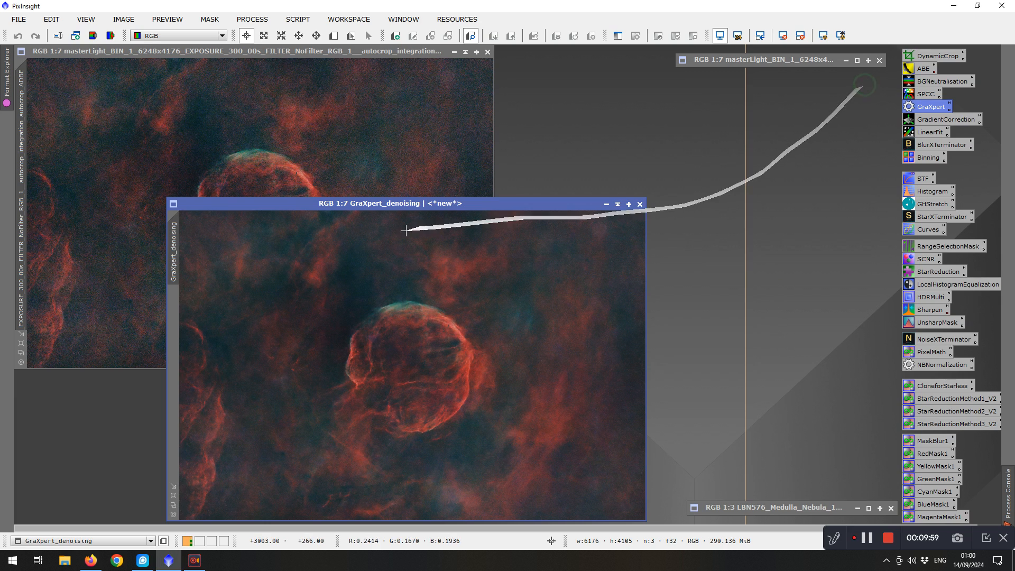
Compare the original and denoised images side by side at matching zoom and region, then minimize the original
left_click_drag(385, 204, 637, 48)
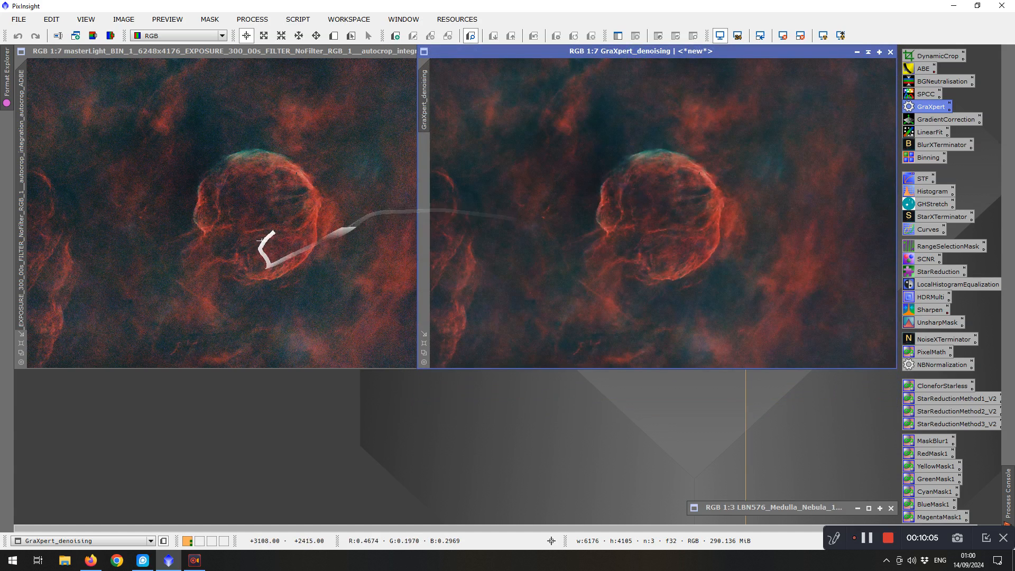
scroll(302, 222, "up", 3)
scroll(302, 222, "down", 8)
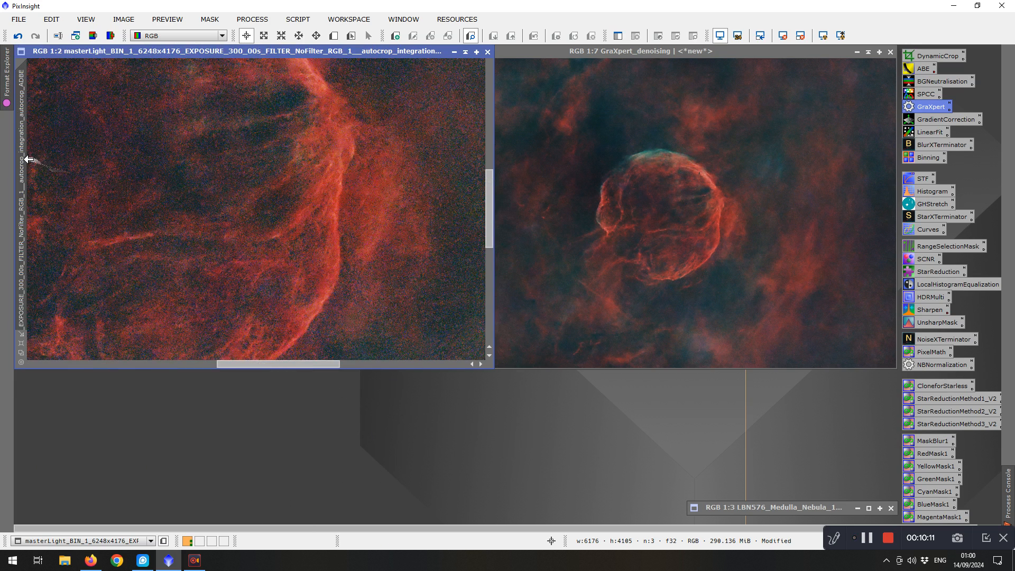
left_click_drag(25, 161, 301, 130)
left_click_drag(215, 139, 22, 158)
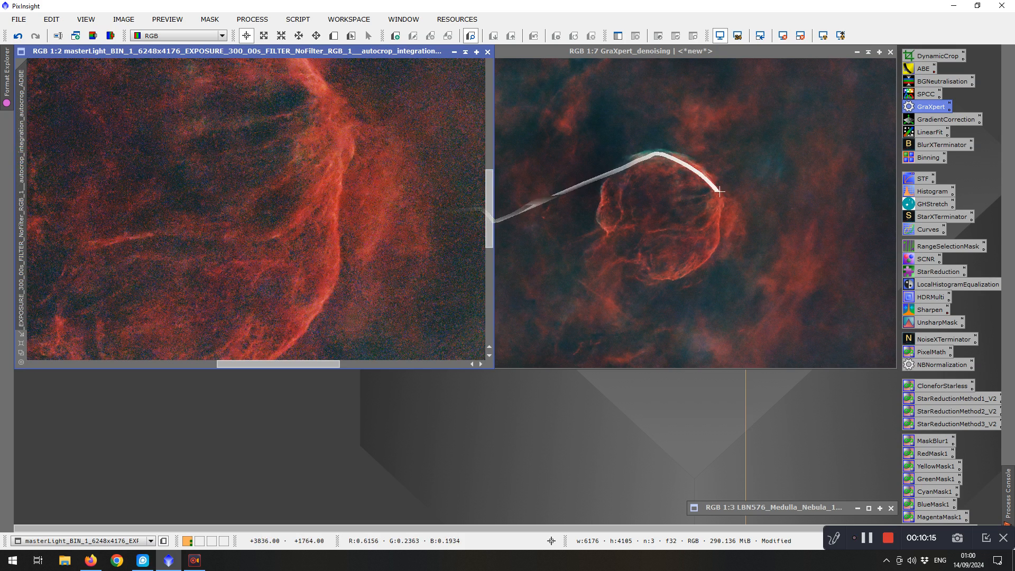
left_click(604, 53)
left_click_drag(604, 49, 686, 52)
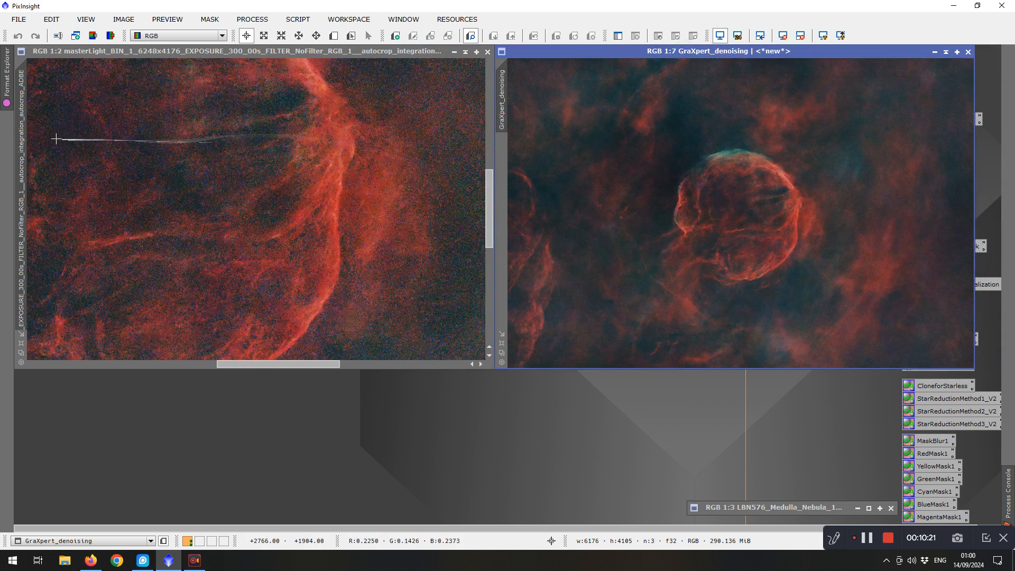
left_click_drag(30, 165, 505, 94)
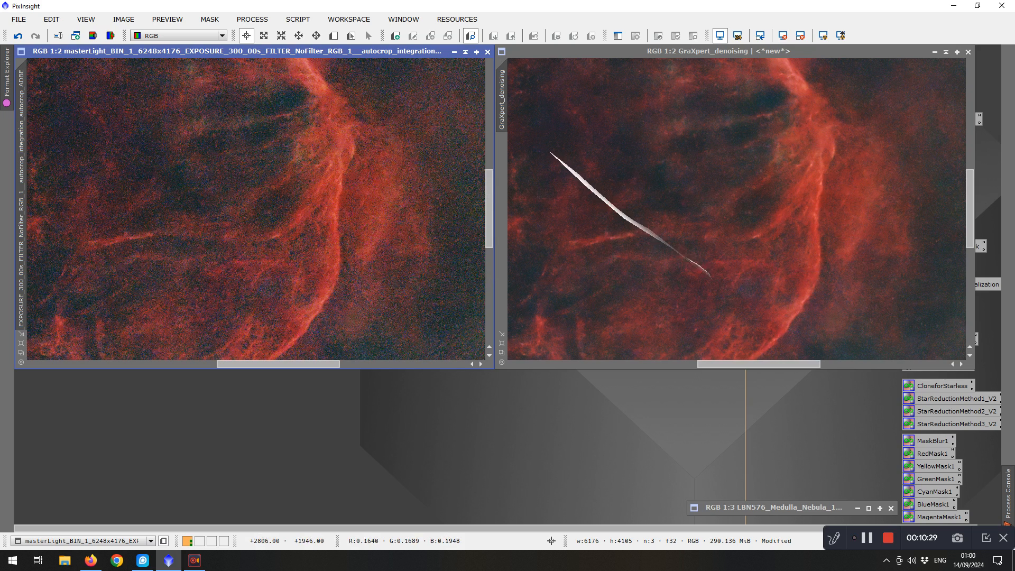
left_click(465, 51)
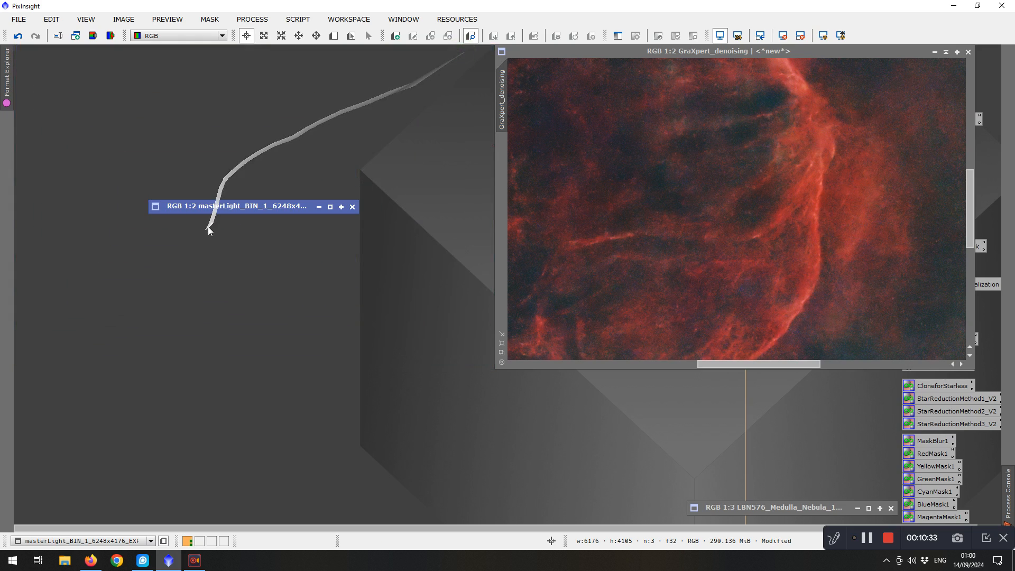
mouse_move(224, 209)
left_mouse_down()
mouse_move(438, 401)
mouse_move(746, 487)
mouse_move(744, 473)
left_mouse_up()
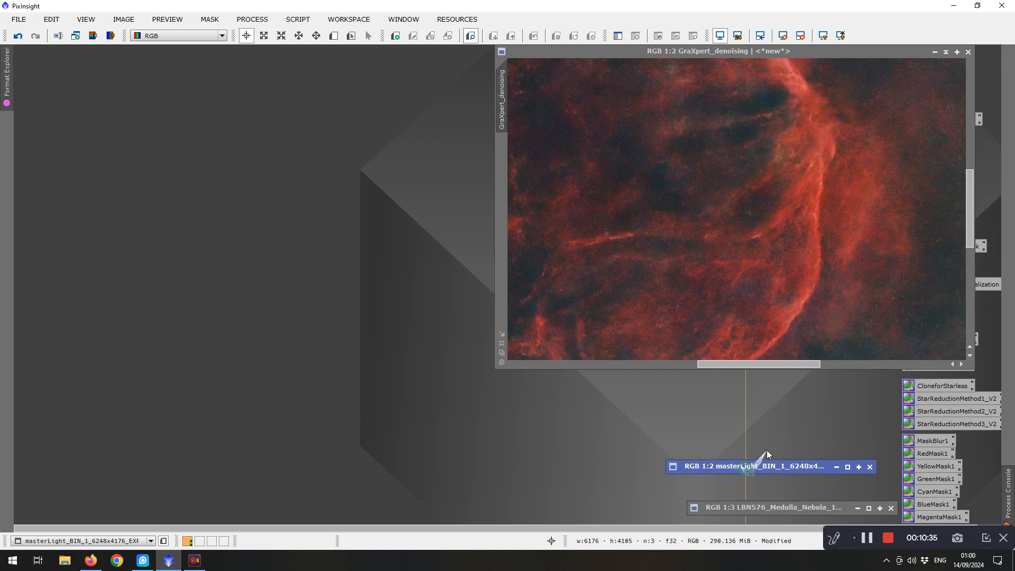
Bring the denoised starless and star images side by side, open PixelMath set to create a new image, and open its Expression Editor
mouse_move(697, 52)
left_mouse_down()
mouse_move(370, 102)
mouse_move(216, 51)
left_mouse_up()
scroll(425, 262, "down", 5)
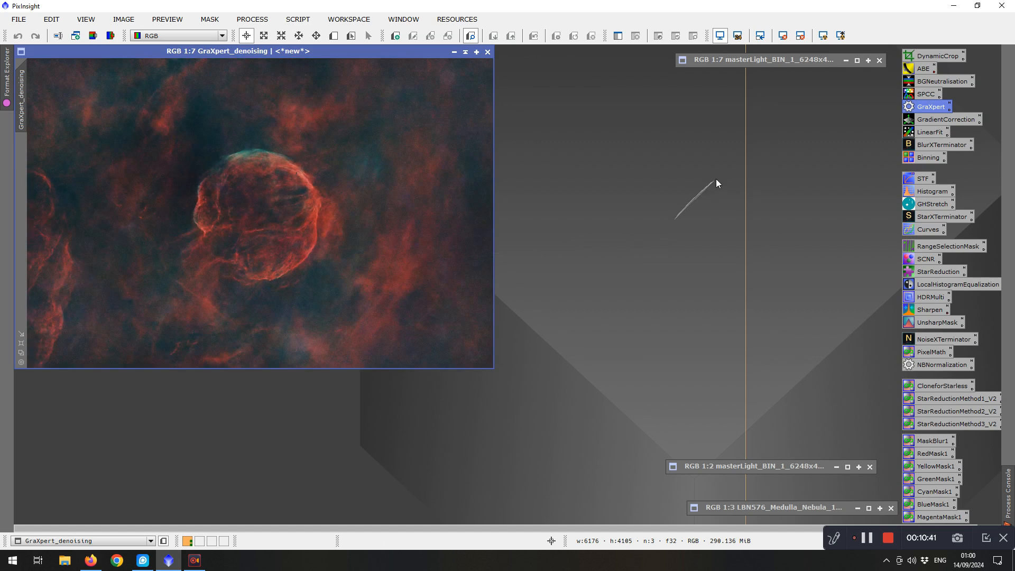
left_click(857, 62)
left_click(544, 189)
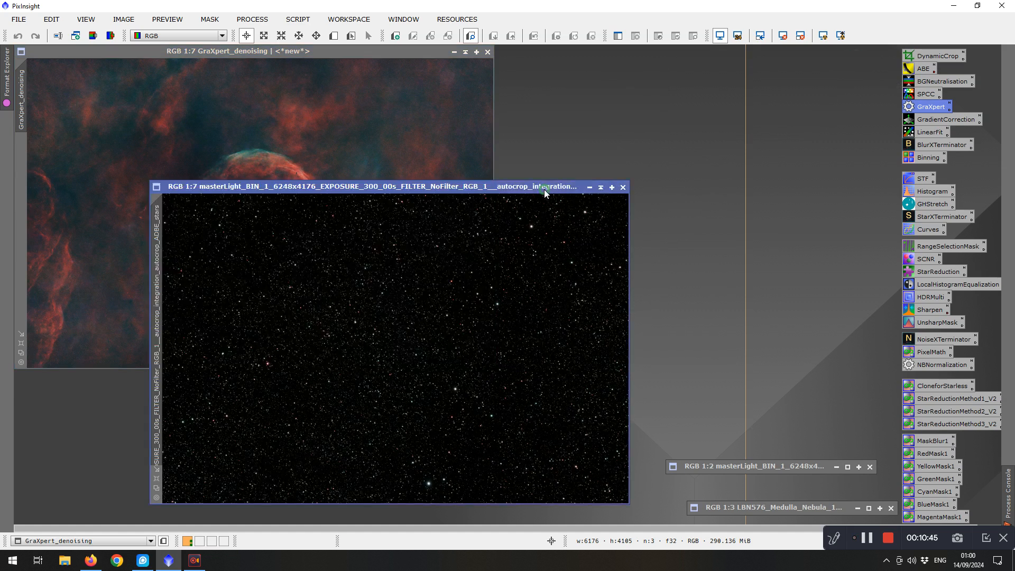
left_click_drag(544, 189, 694, 145)
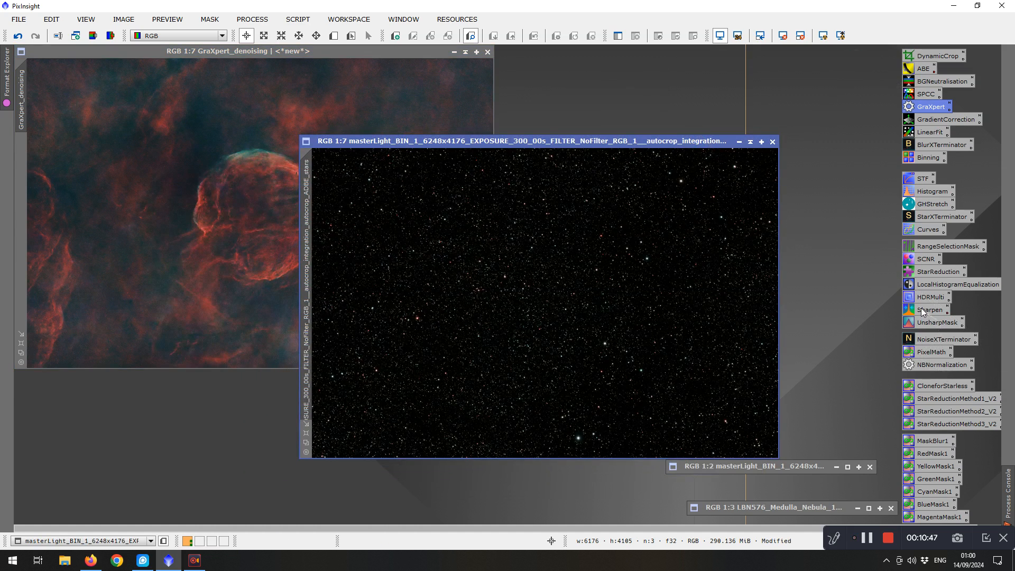
double_click(926, 352)
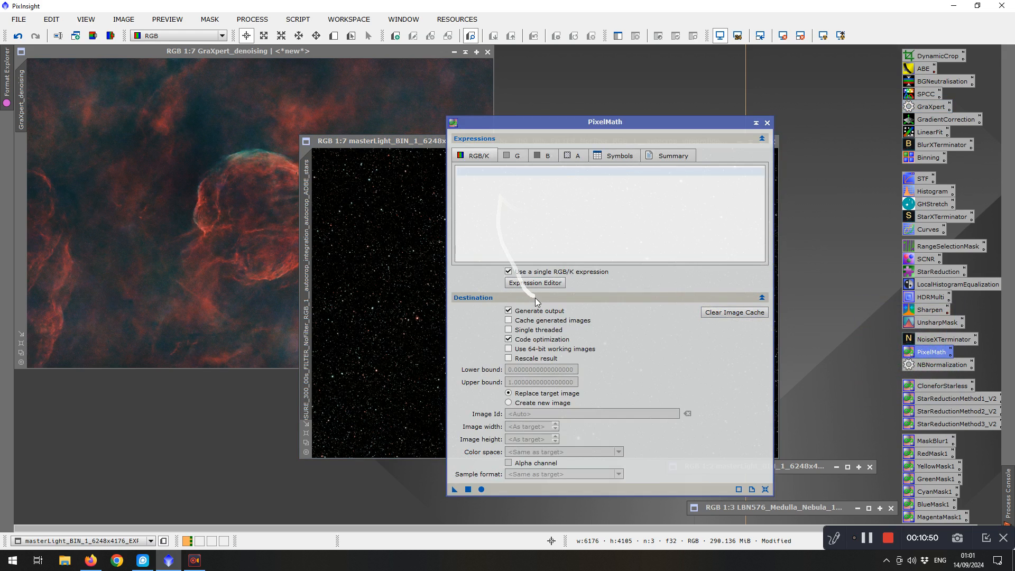
left_click(517, 404)
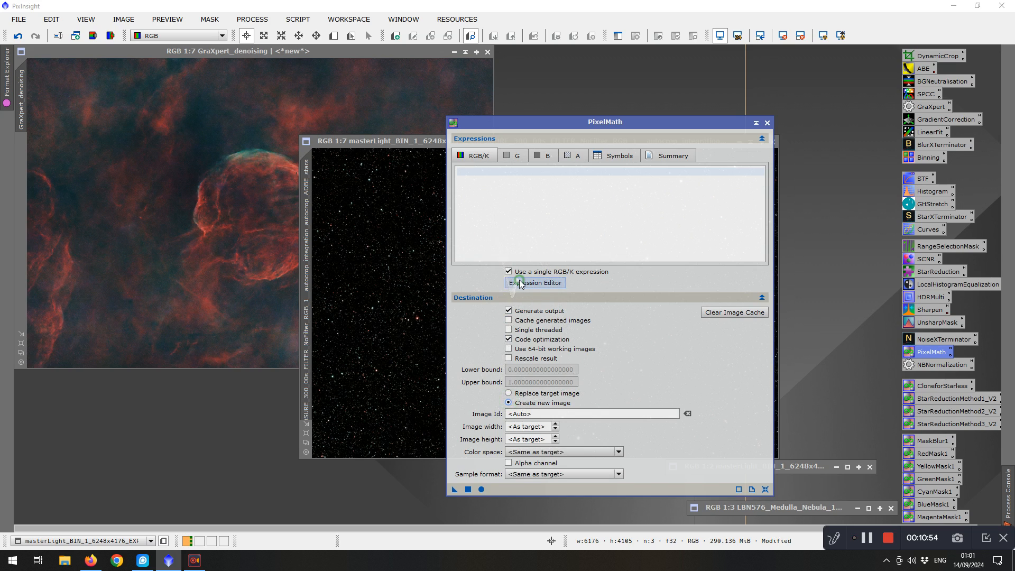
left_click(535, 283)
left_click(328, 113)
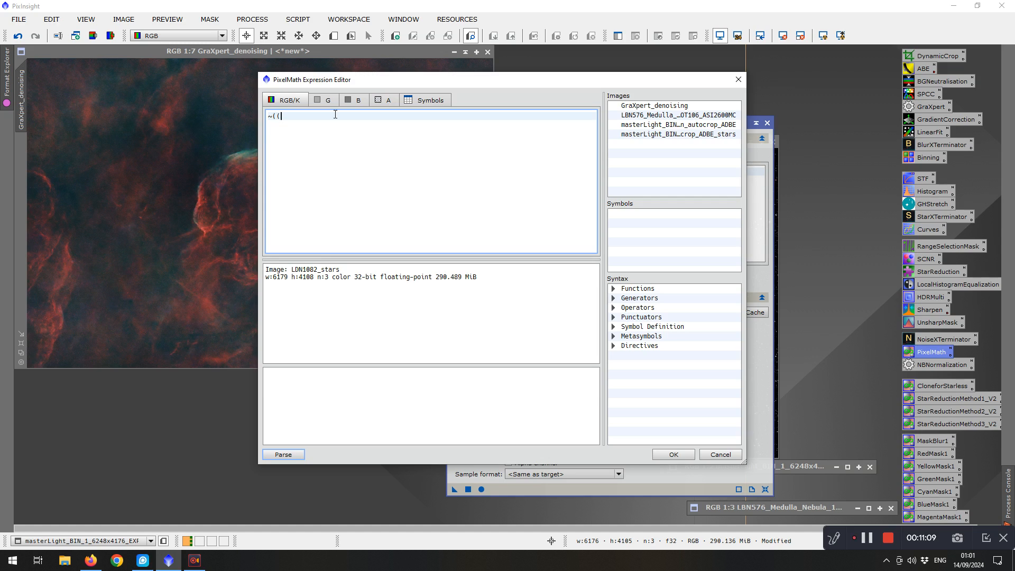
Combine both images with the expression ~((~GraXpert_denoising)*(~masterLight…_ABE_stars)) into a new image, then close PixelMath
type("~")
double_click(634, 106)
type(")*")
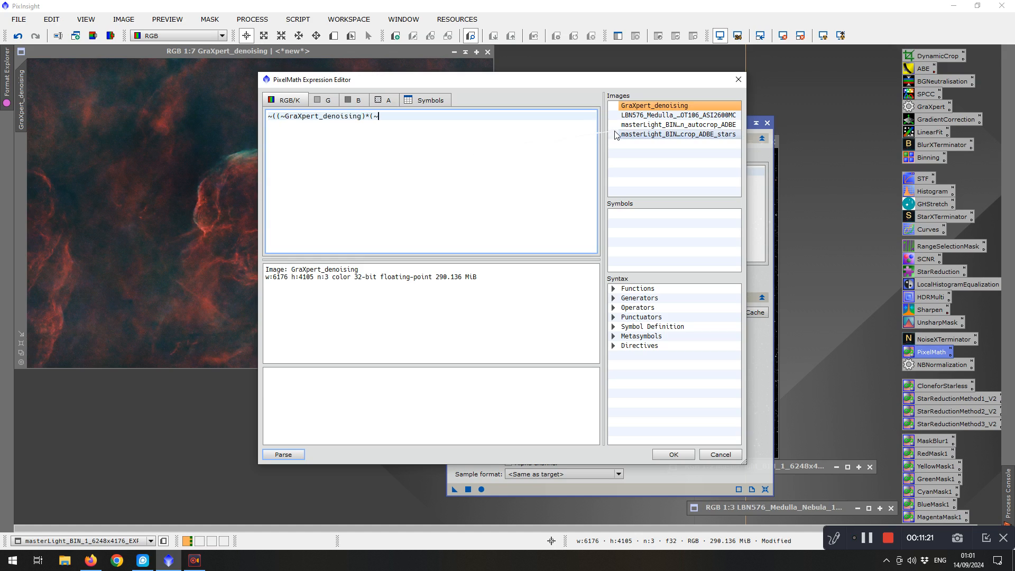
double_click(631, 134)
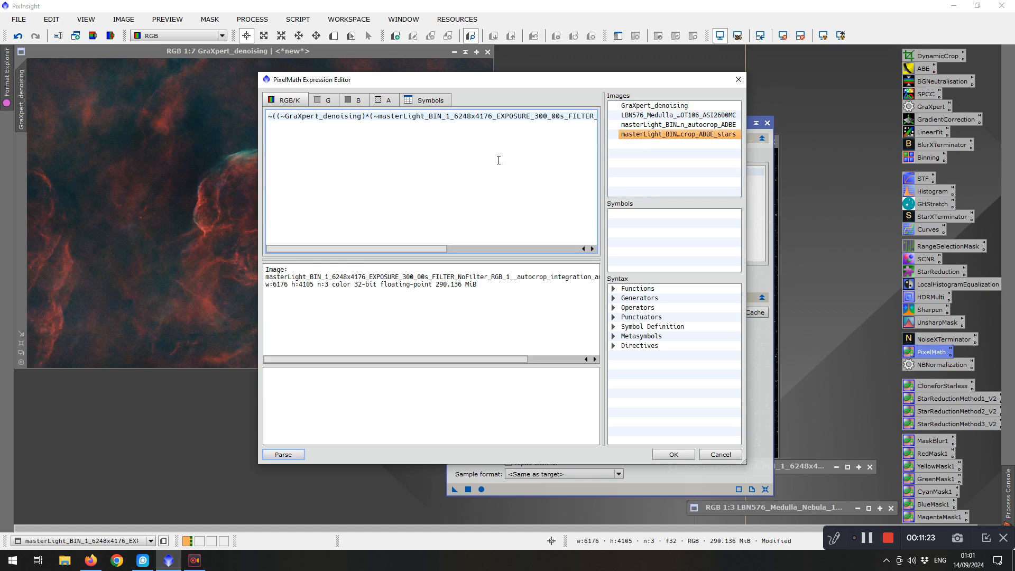
type("))")
left_click(667, 455)
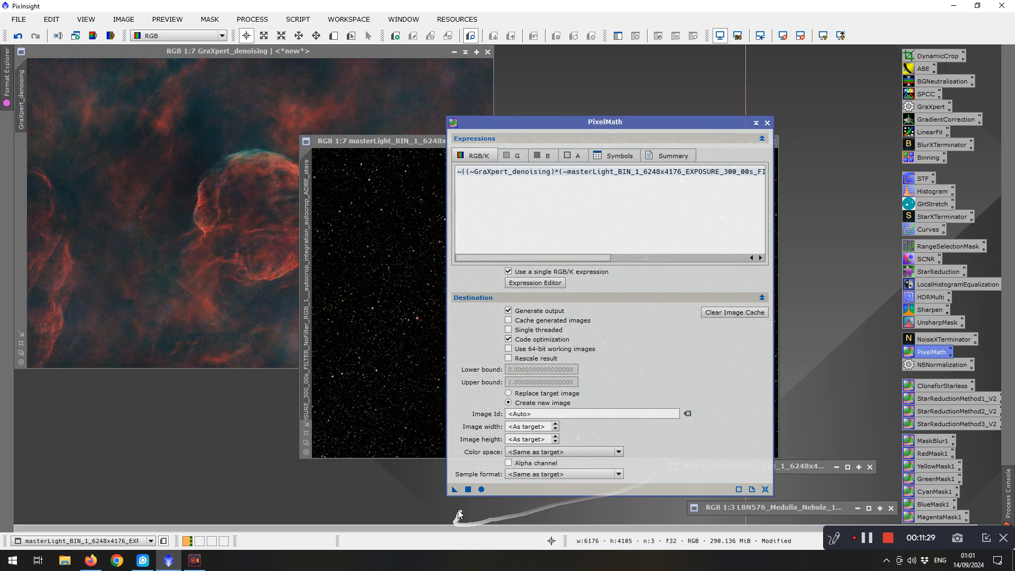
left_click_drag(454, 489, 468, 494)
left_click(468, 491)
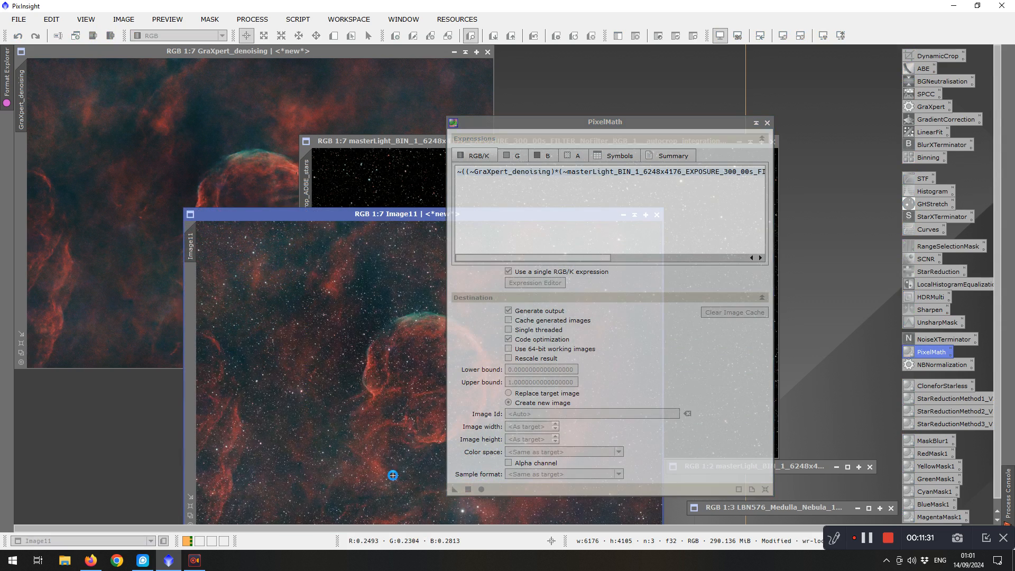
left_click(768, 123)
Enlarge the combined Image11 window and zoom in to inspect the recombined nebula and stars
left_click_drag(360, 216, 191, 55)
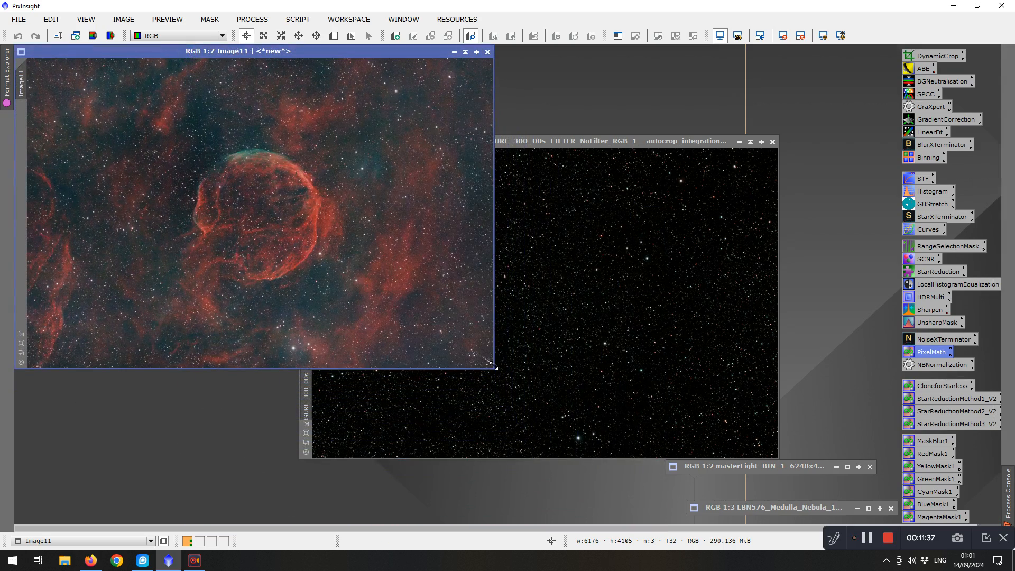
left_click(739, 142)
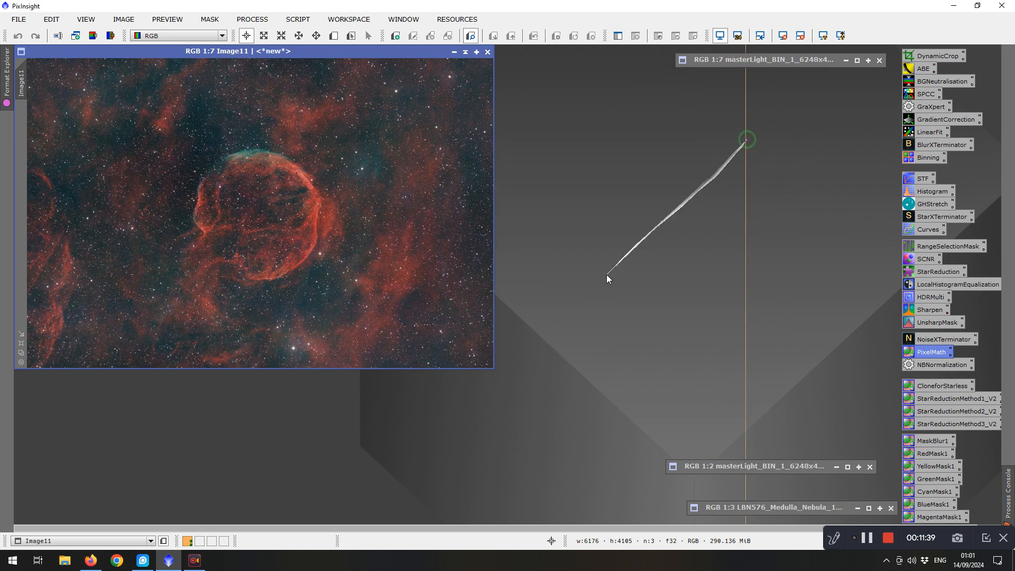
left_click_drag(496, 368, 768, 513)
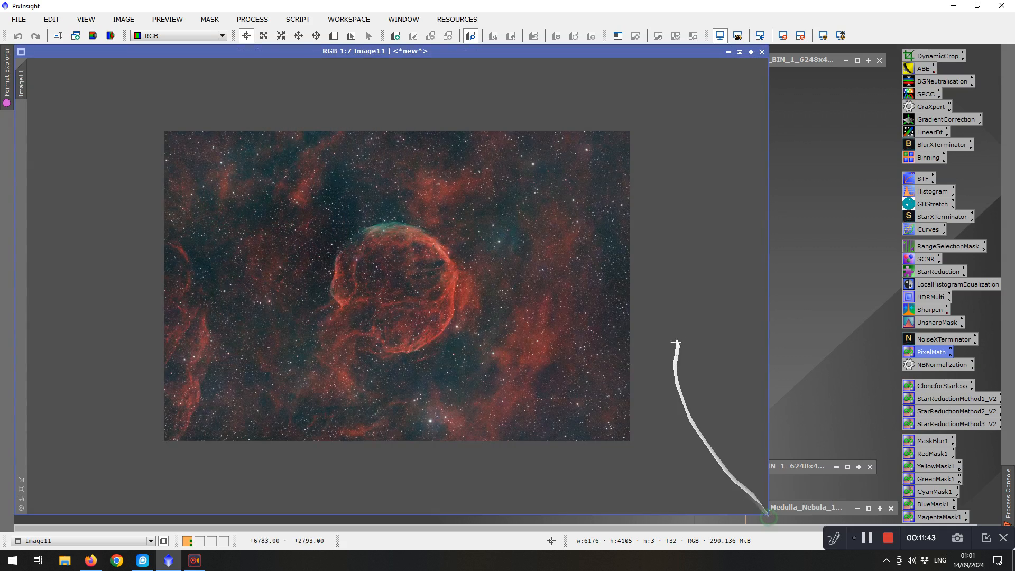
scroll(686, 333, "up", 1)
scroll(687, 333, "up", 1)
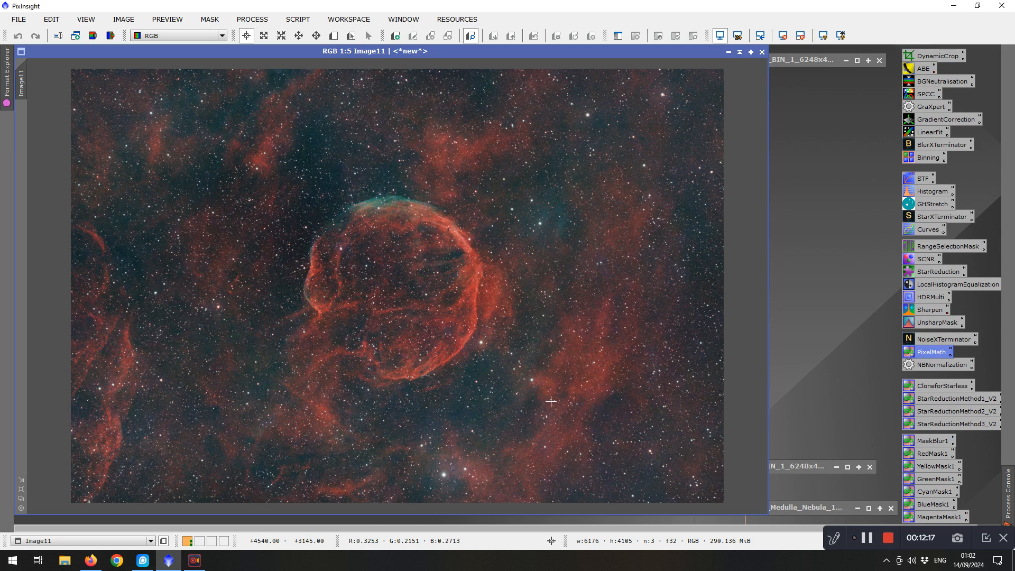
Compare the combined Image11 with the earlier LBN576 Medulla Nebula reference image, arranging both windows for viewing
left_click(869, 508)
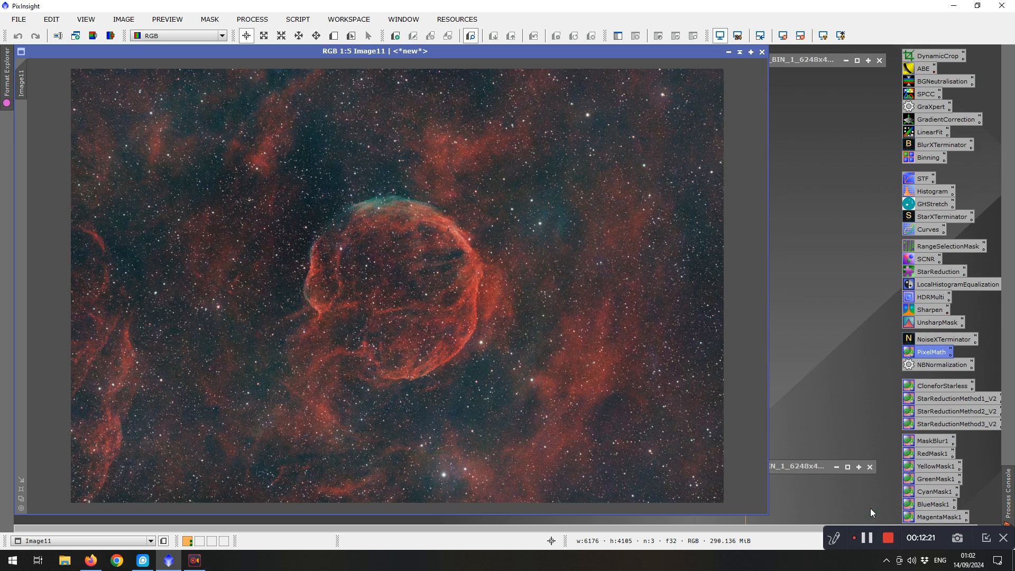
left_click(740, 51)
left_click(452, 415)
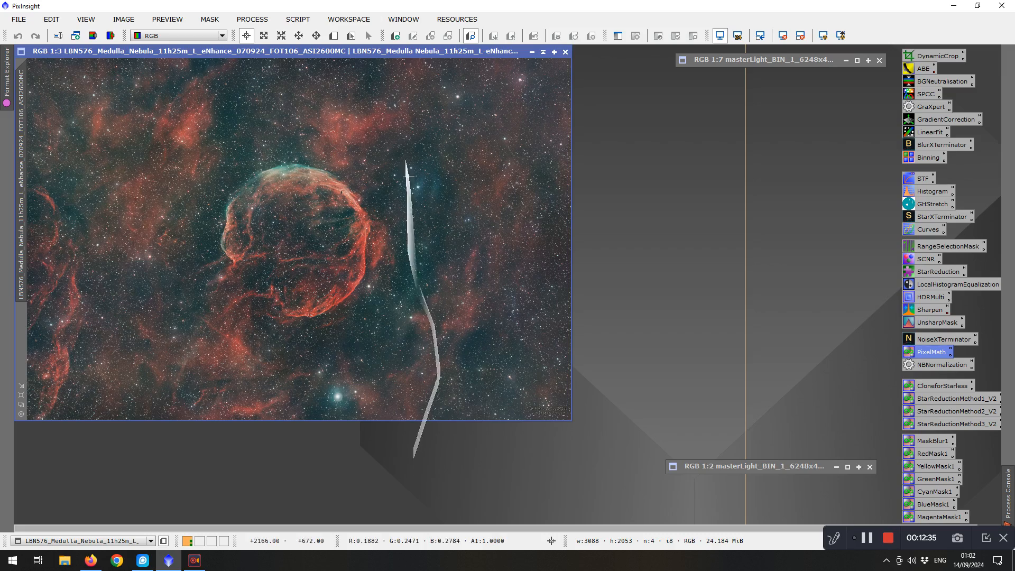
left_click_drag(392, 52, 764, 109)
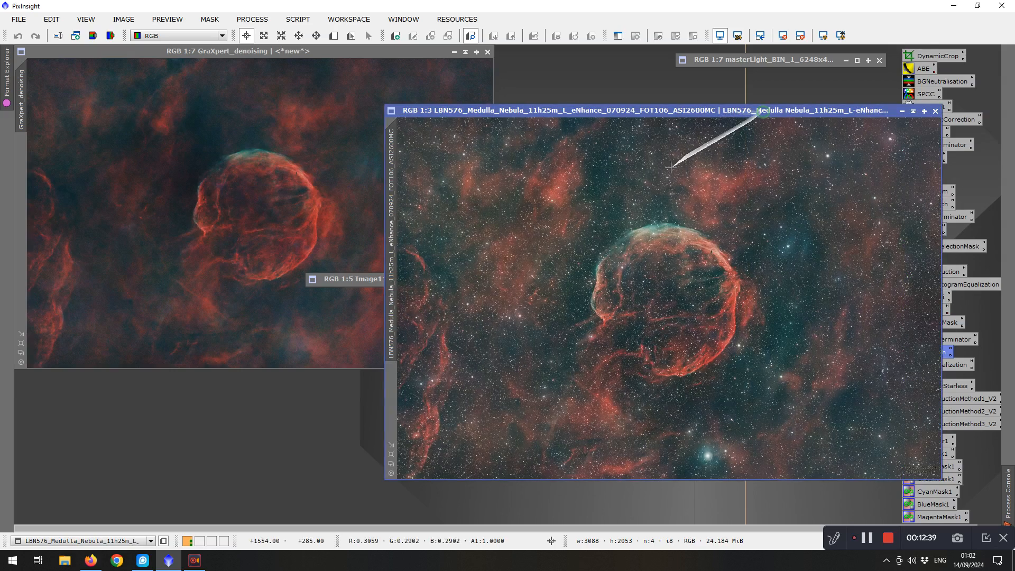
left_click(344, 278)
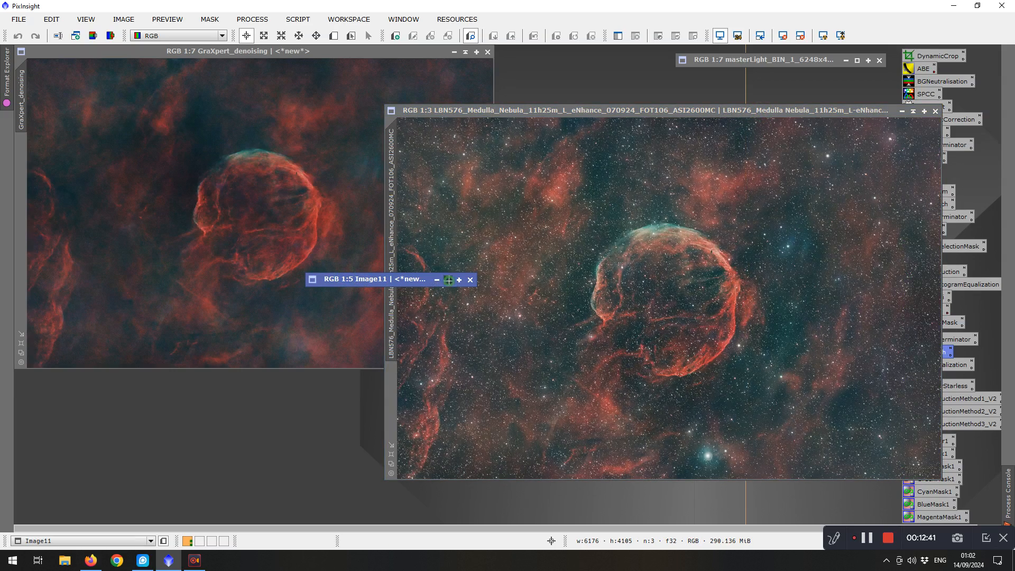
left_click(448, 280)
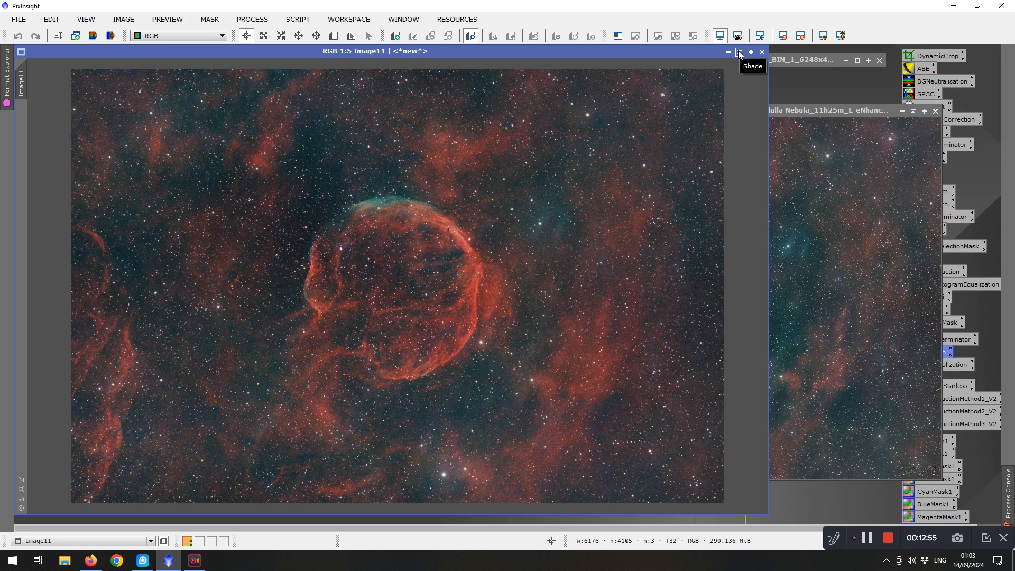
left_click_drag(821, 110, 735, 110)
left_click(629, 49)
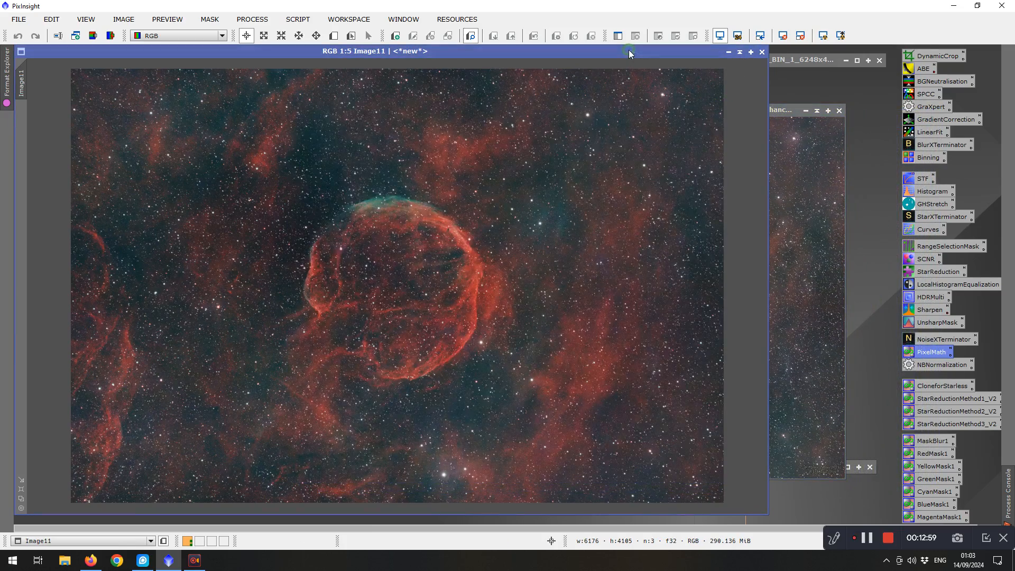